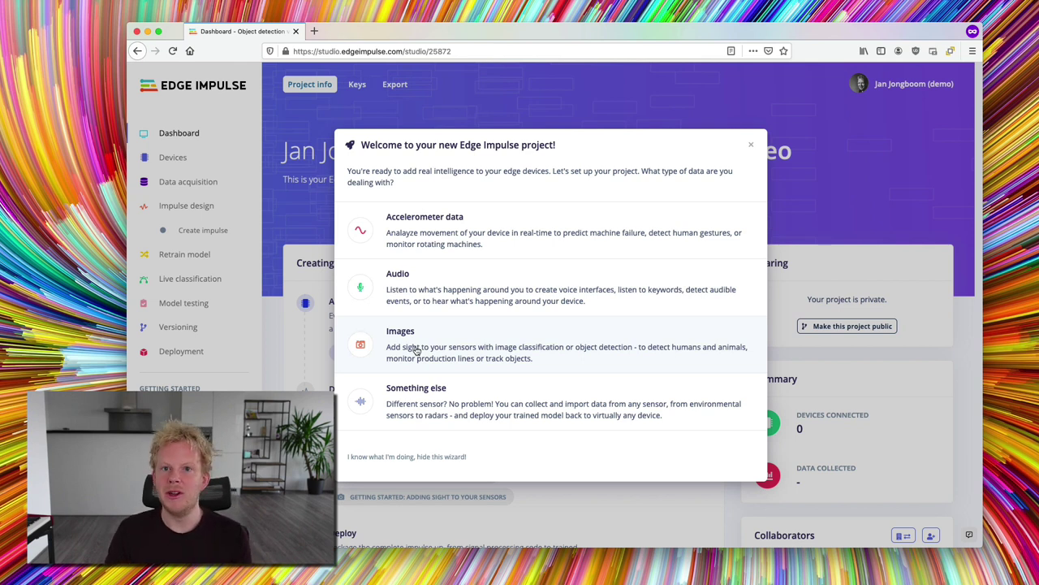
- Choose Images with object detection (multiple objects) as the project type and finish the wizard
click(404, 335)
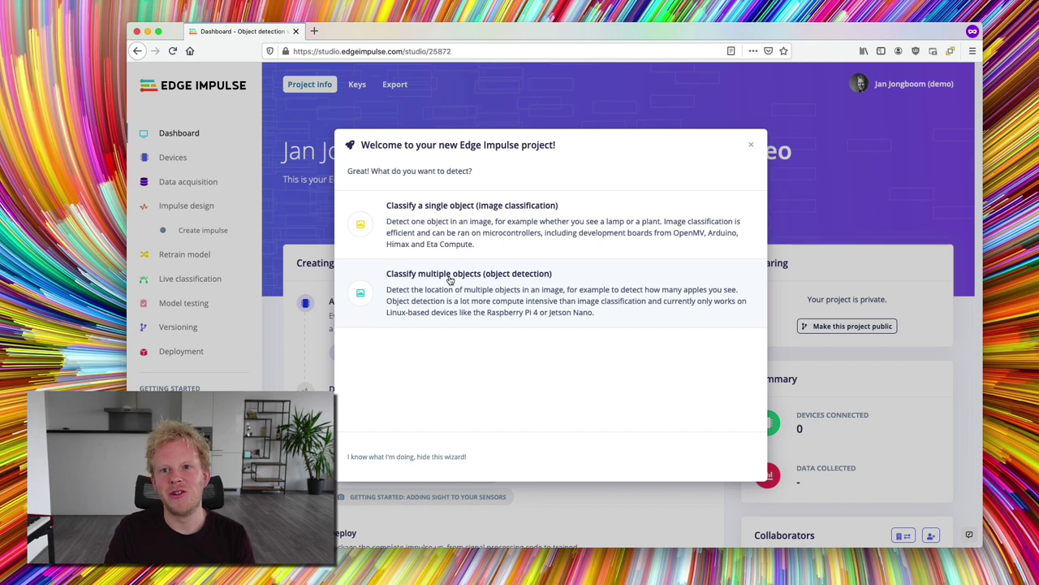
click(450, 278)
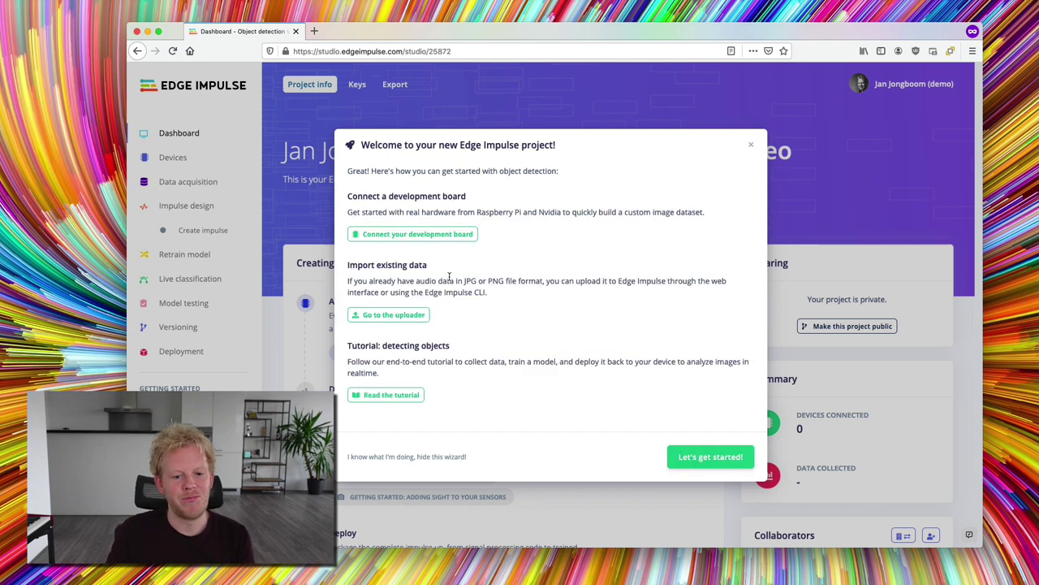
click(725, 459)
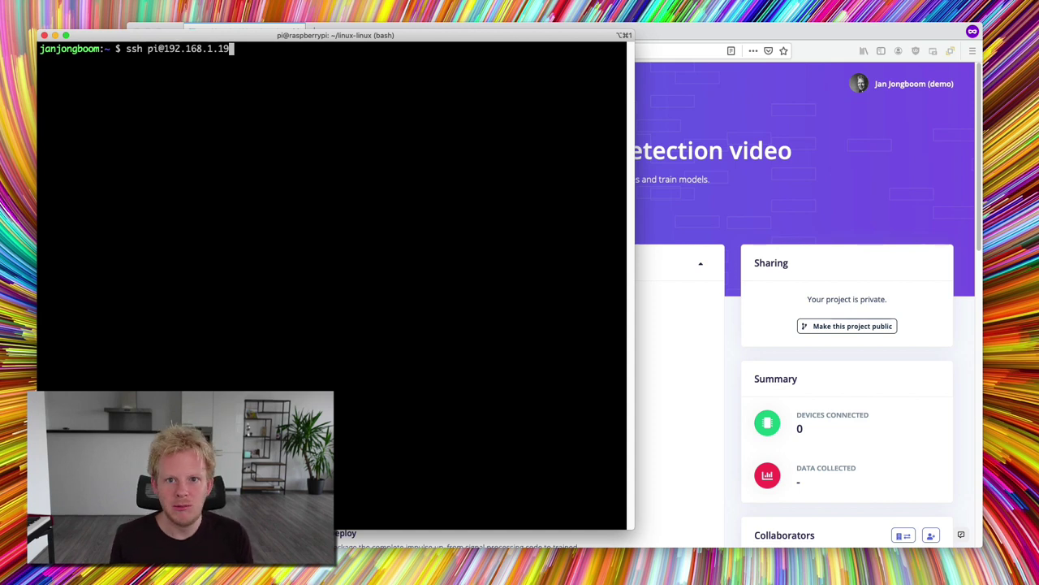
- SSH into the Raspberry Pi and start the client with edge-impulse-linux --clean
key(Return)
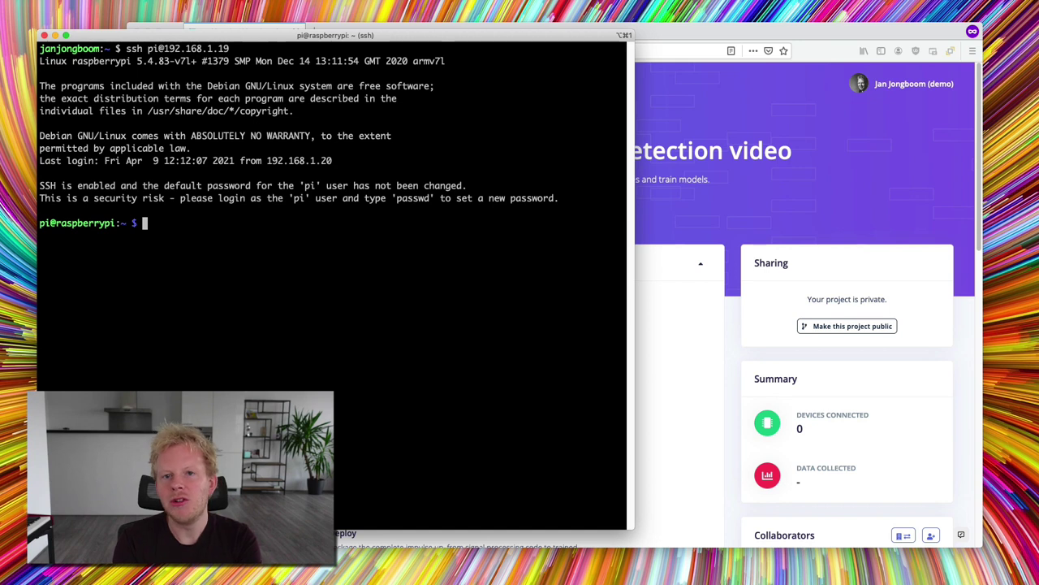
text(edge-impulse-linux--)
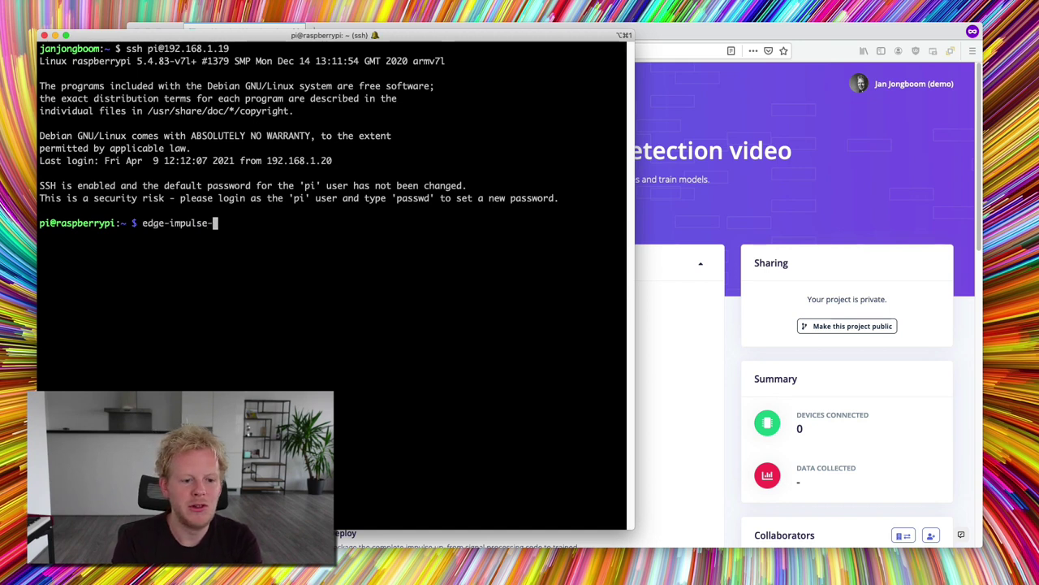
key(BackSpace)
key(BackSpace)
text(--clean)
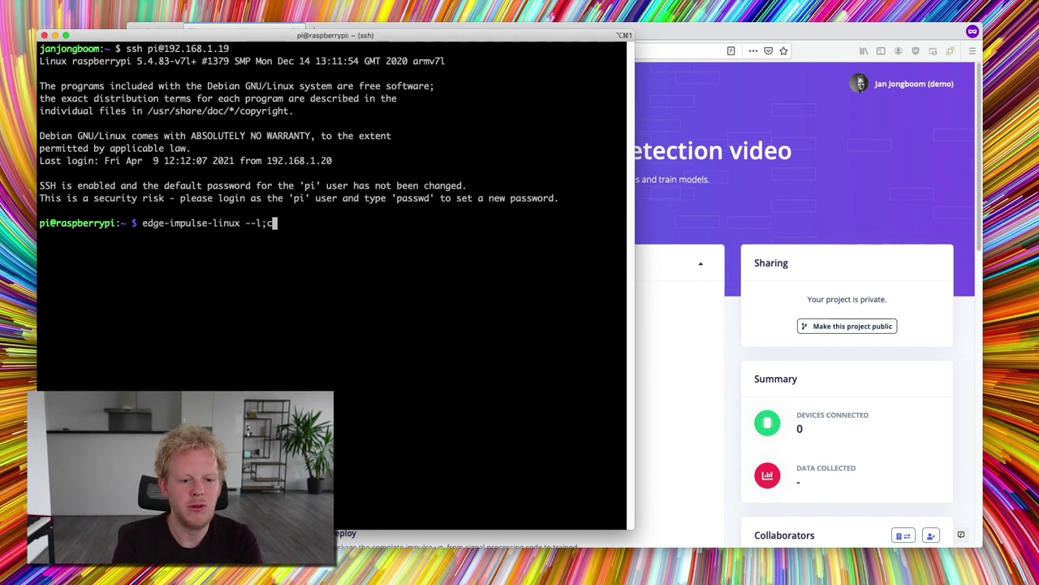
key(Return)
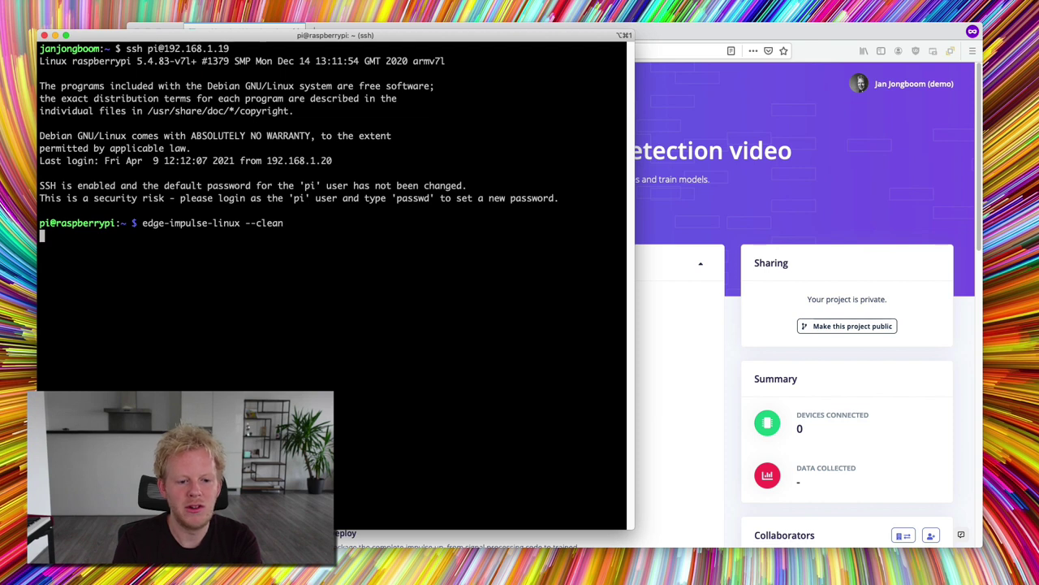
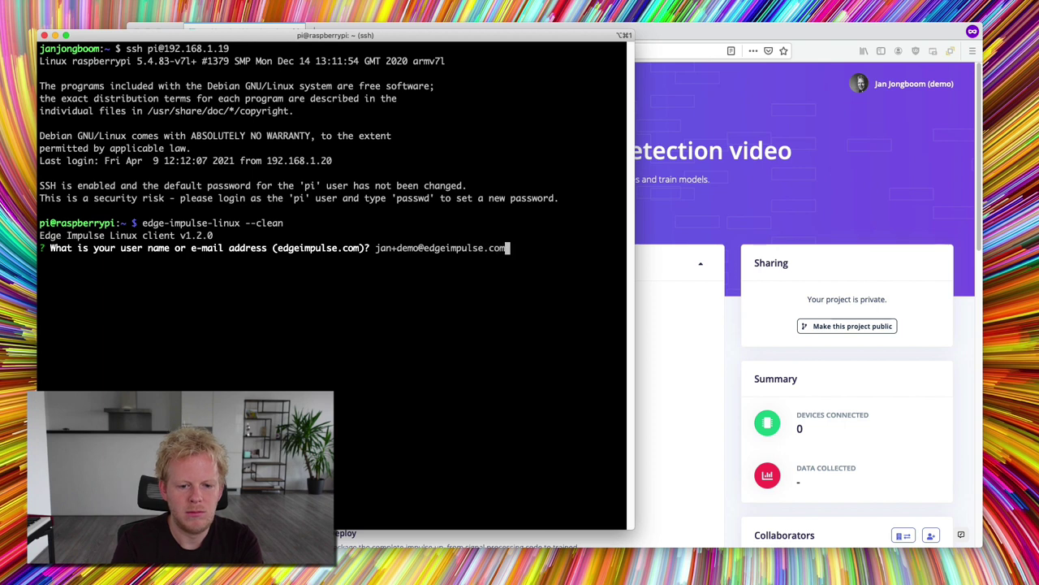
- Log in with the account e-mail and password, choose the C922 webcam microphone, and name the device 'Raspberry Pi 4'
key(Return)
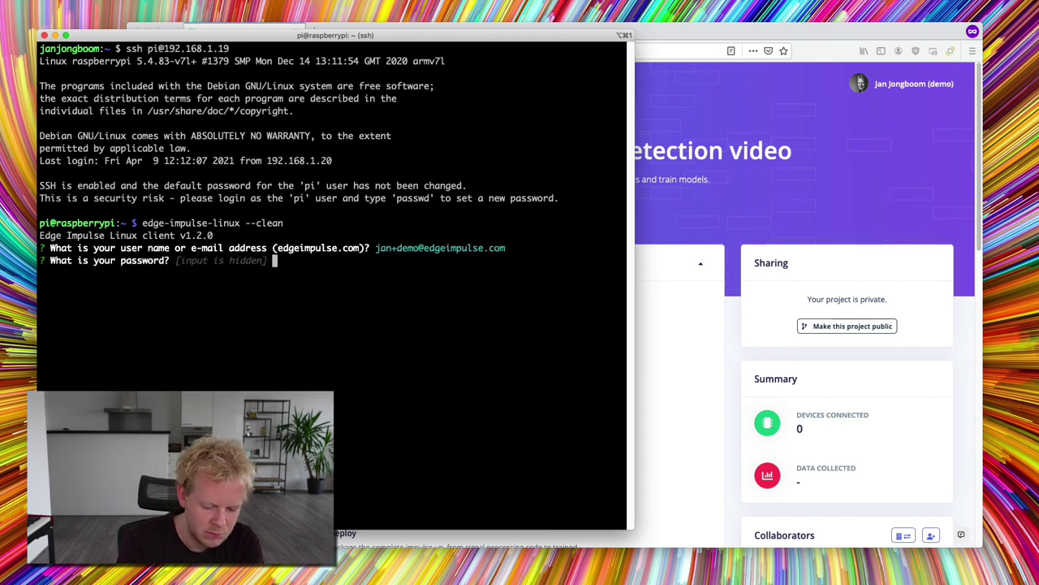
key(Return)
key(Return)
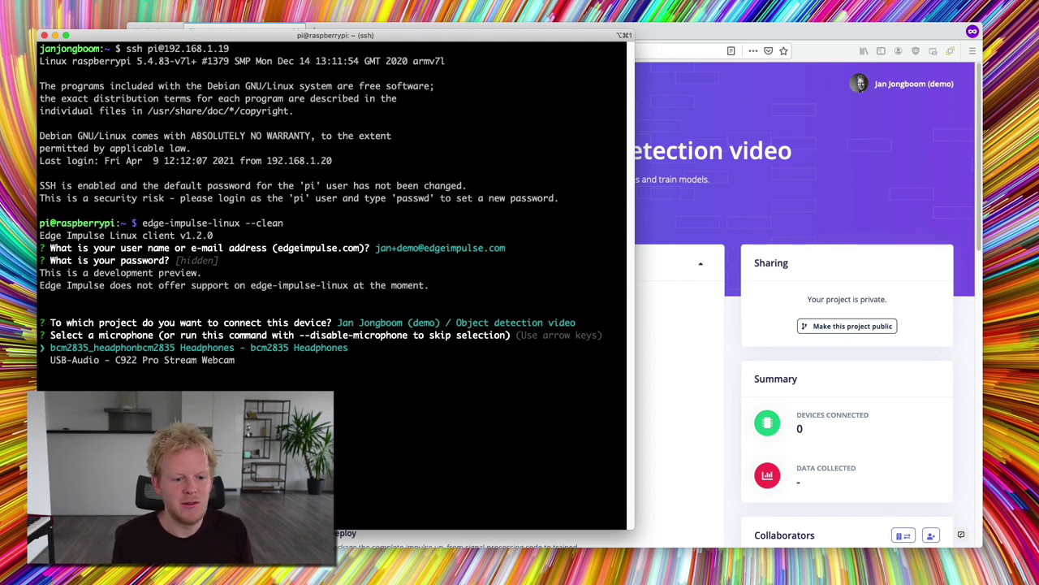
key(Down)
key(Return)
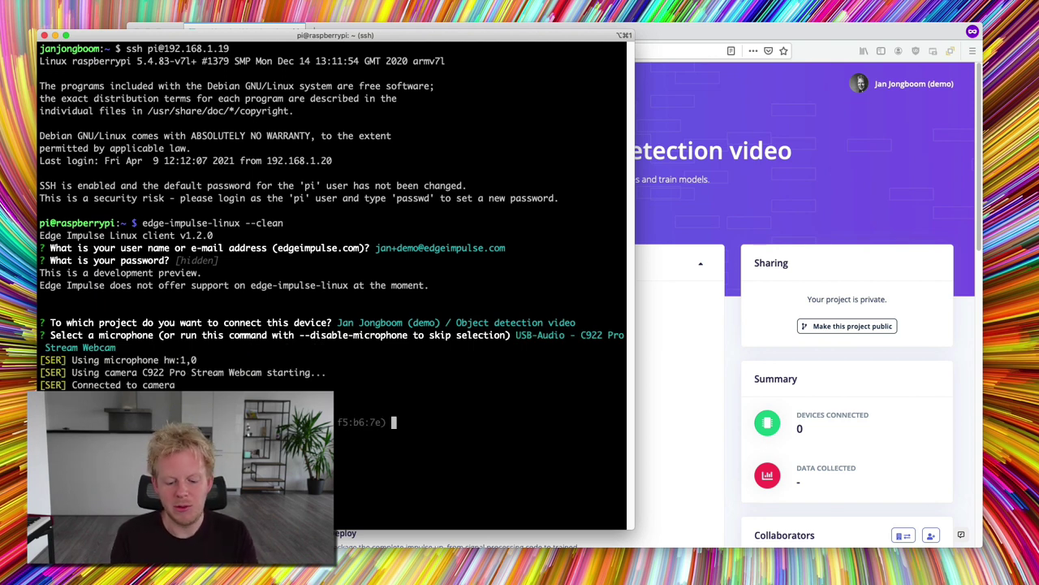
key(BackSpace)
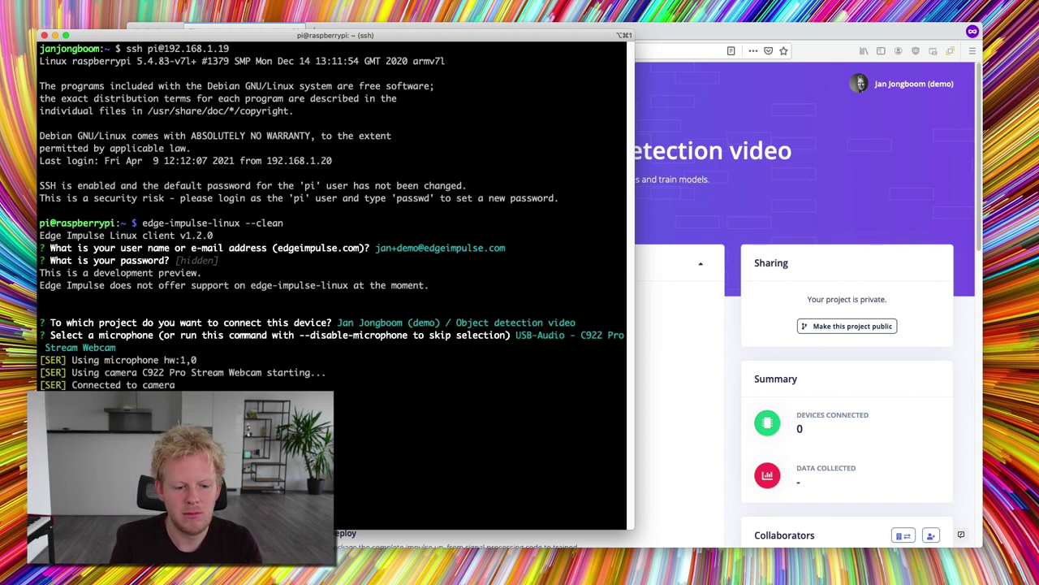
text(Raspberry Pi )
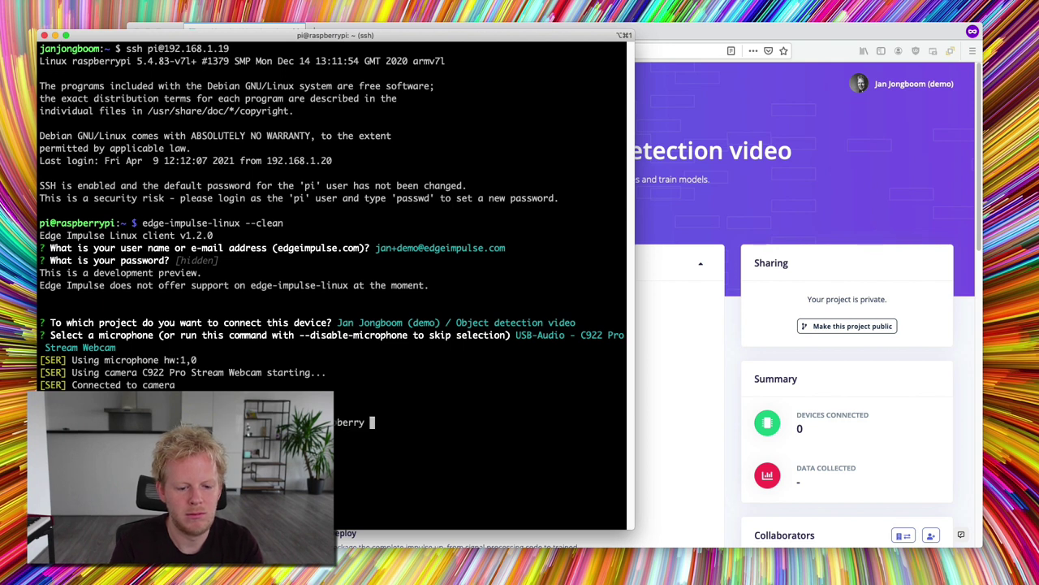
text(4)
key(Return)
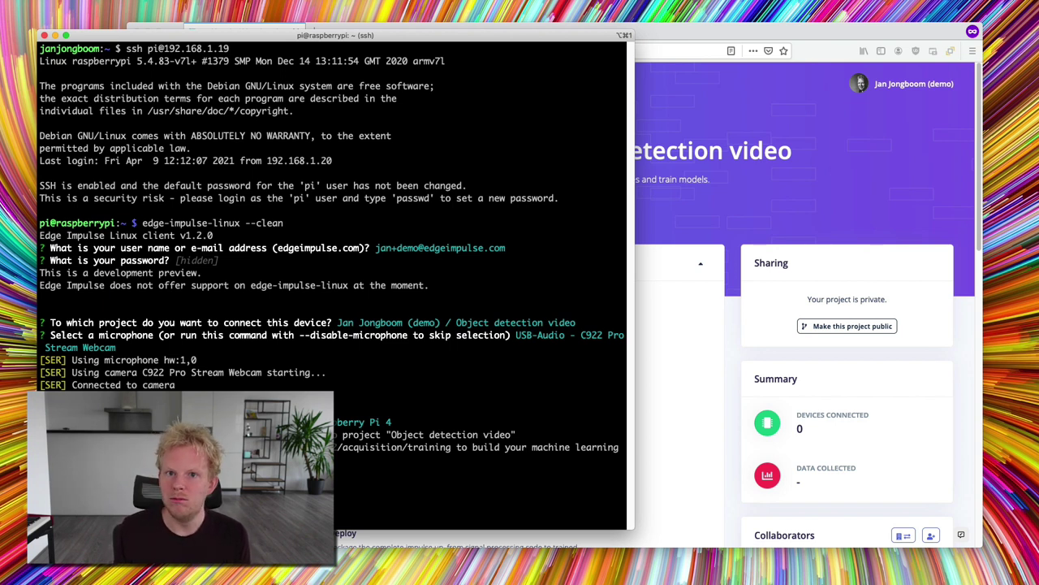
click(650, 268)
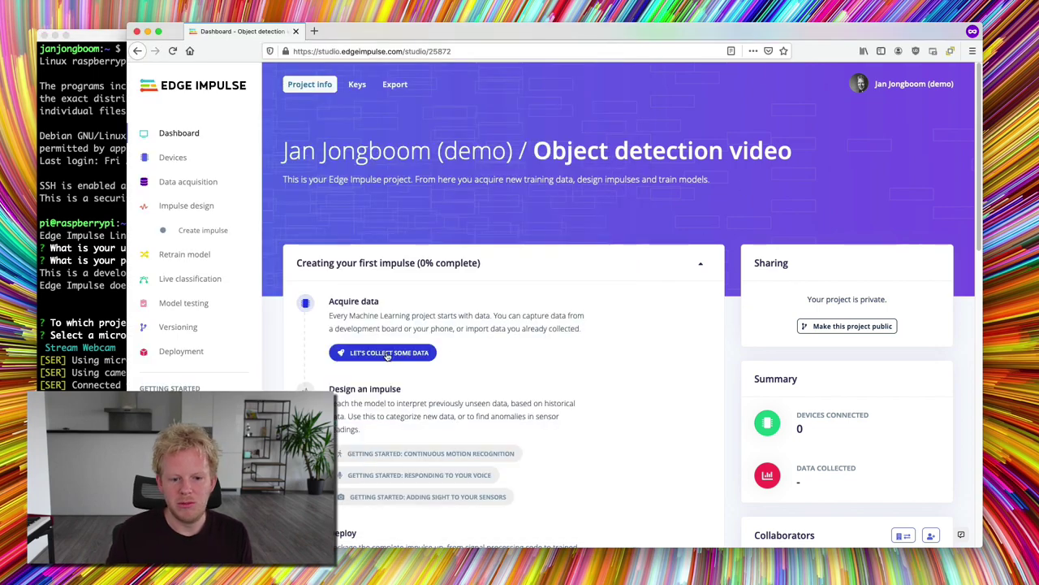
- Dismiss the Collect data options and show the Devices list with the Raspberry Pi 4 connected
click(388, 354)
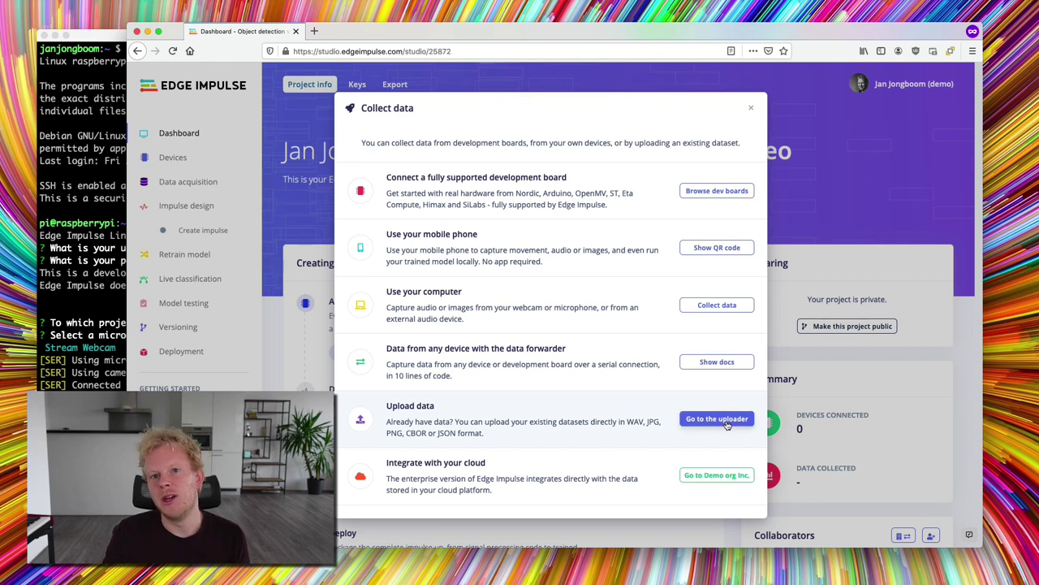
click(172, 157)
click(172, 156)
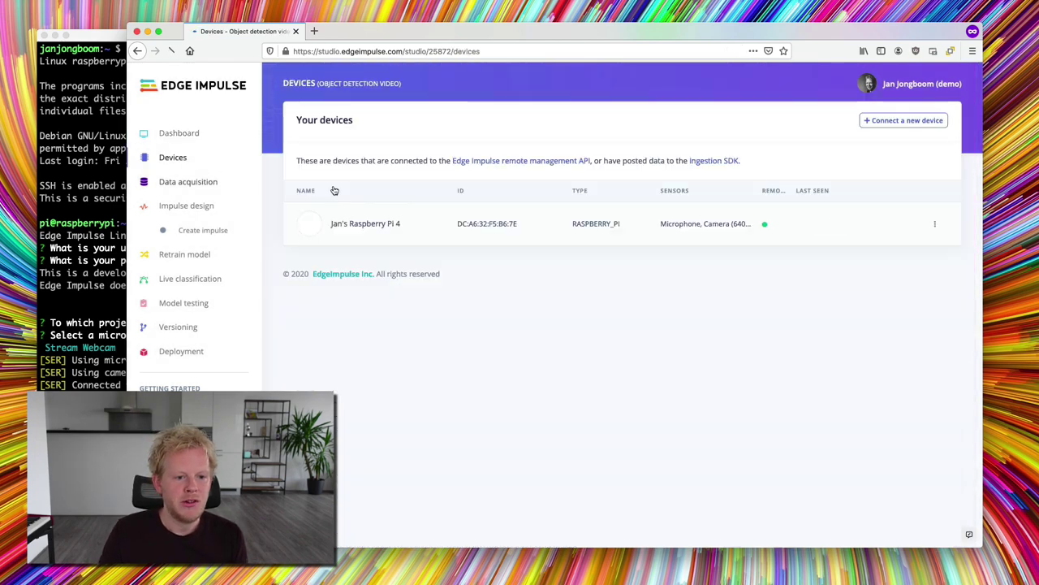
click(96, 64)
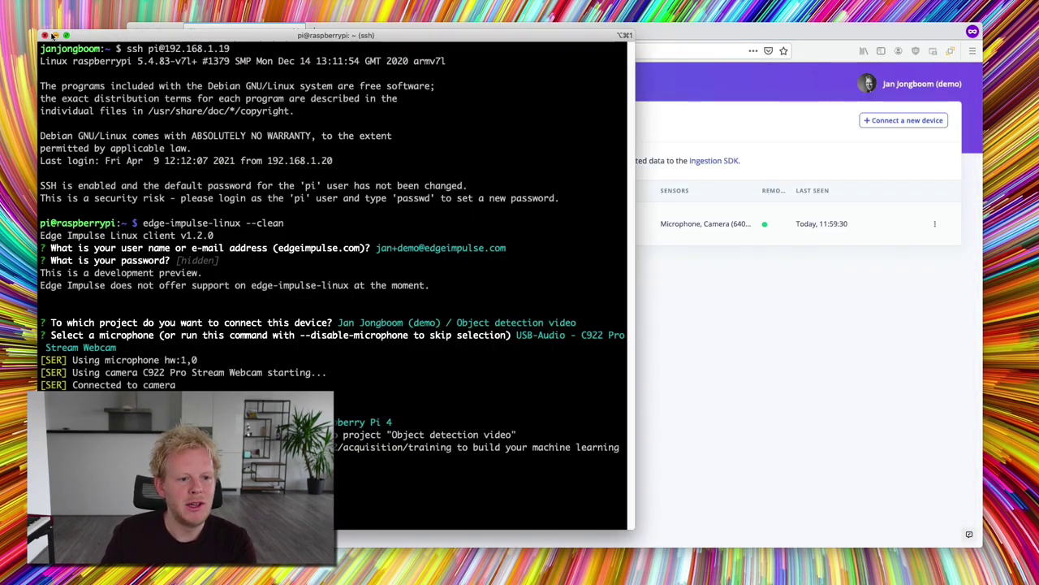
click(55, 35)
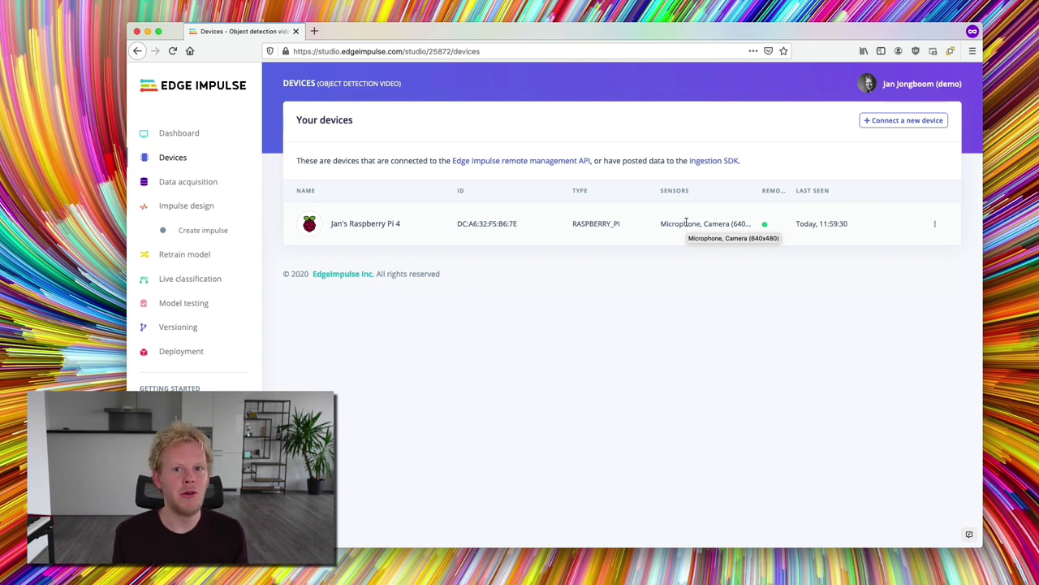
click(225, 184)
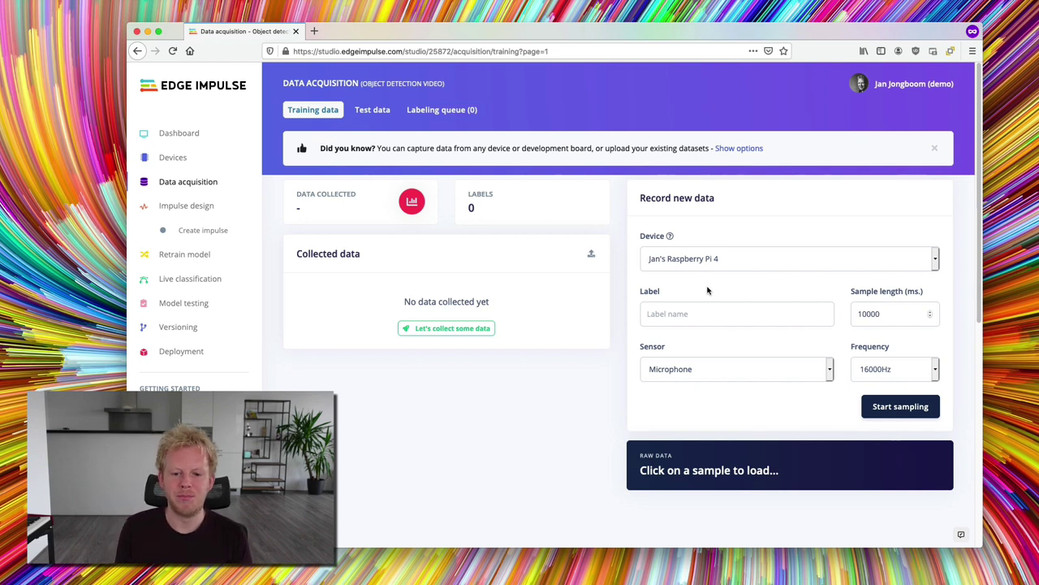
- Record from the Raspberry Pi 4 with the Camera (640x480) sensor and focus the Label field
click(679, 378)
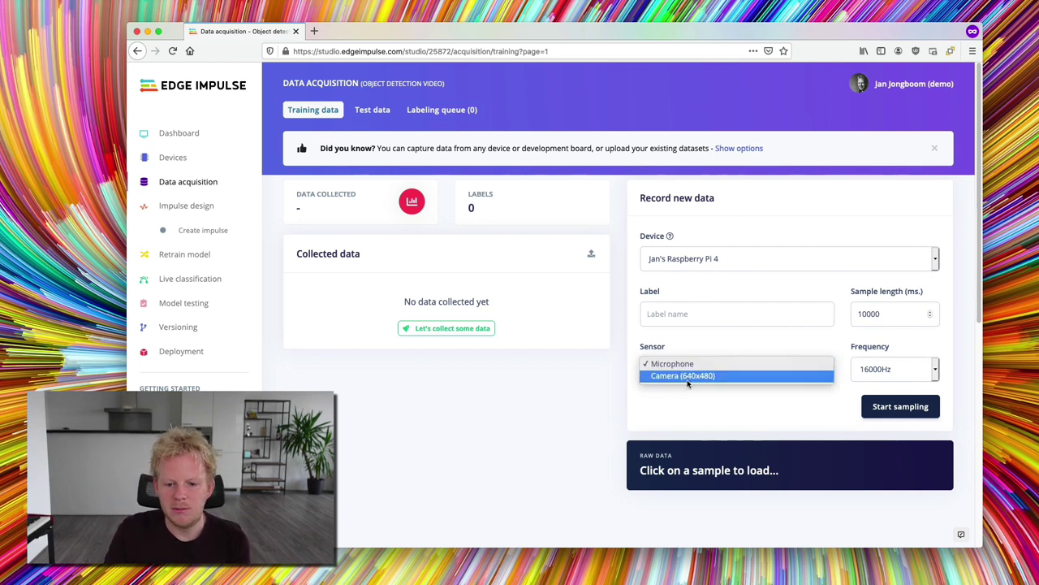
click(687, 376)
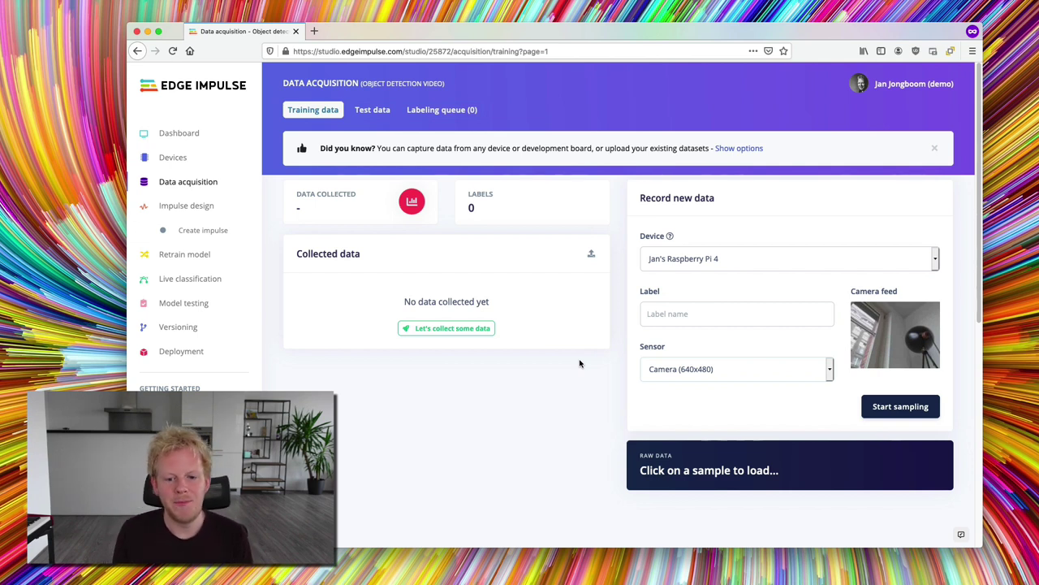
click(674, 314)
- Label new samples 'data' and capture camera images of the coffee and lamp
text(data)
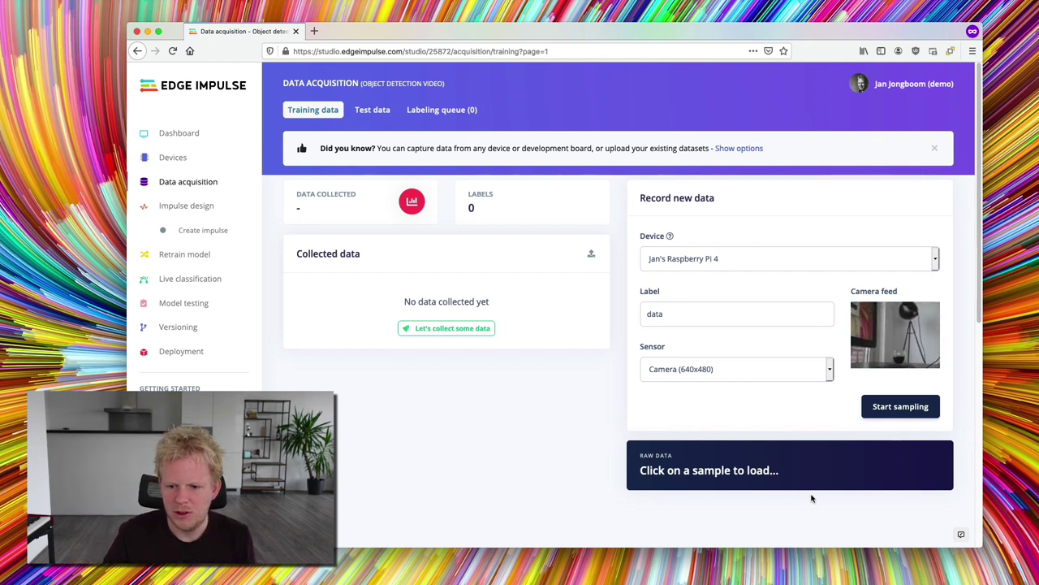
click(885, 408)
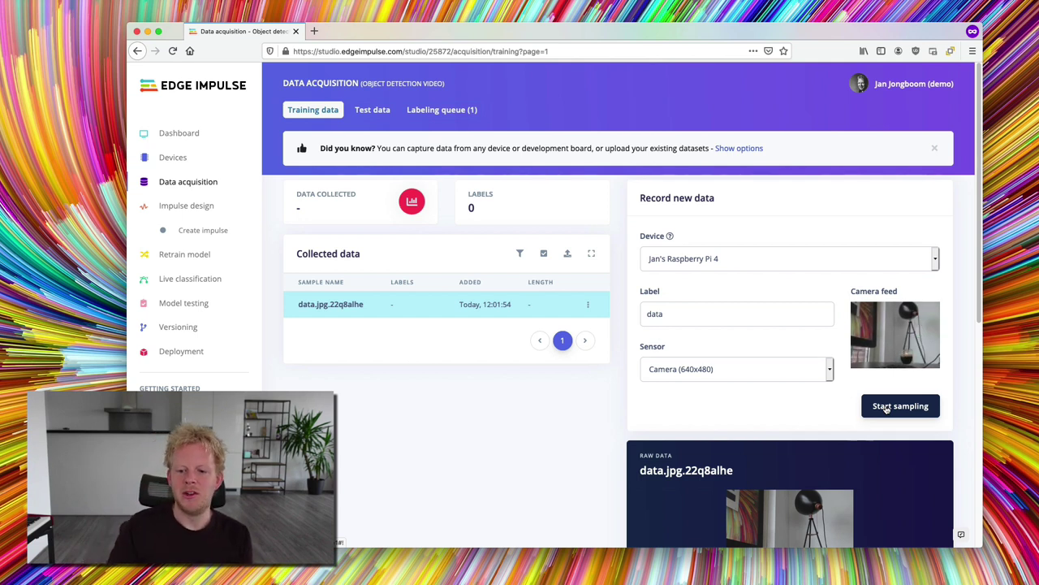
click(887, 407)
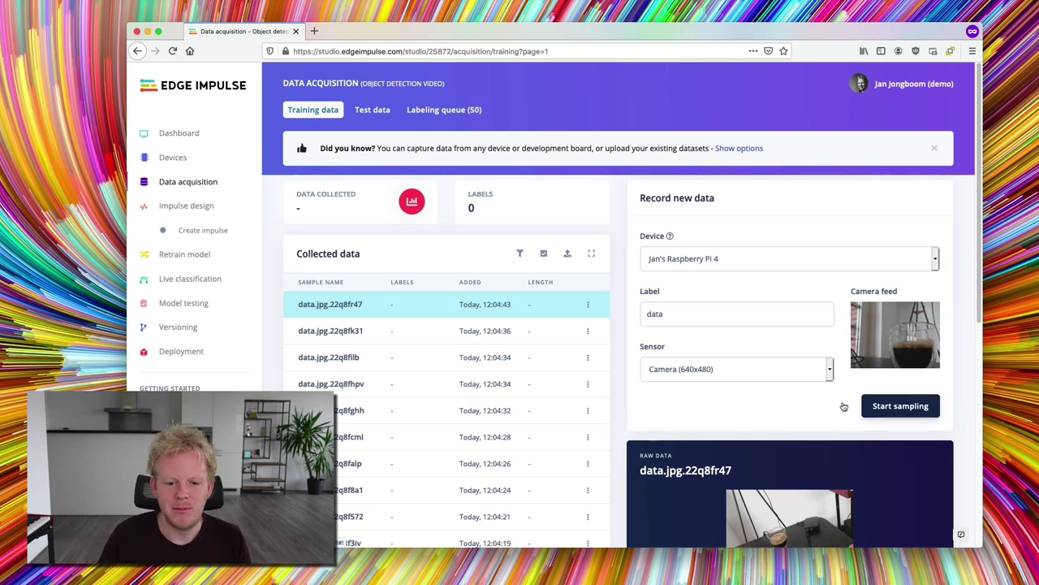
scroll(438, 258, down, 3)
click(439, 255)
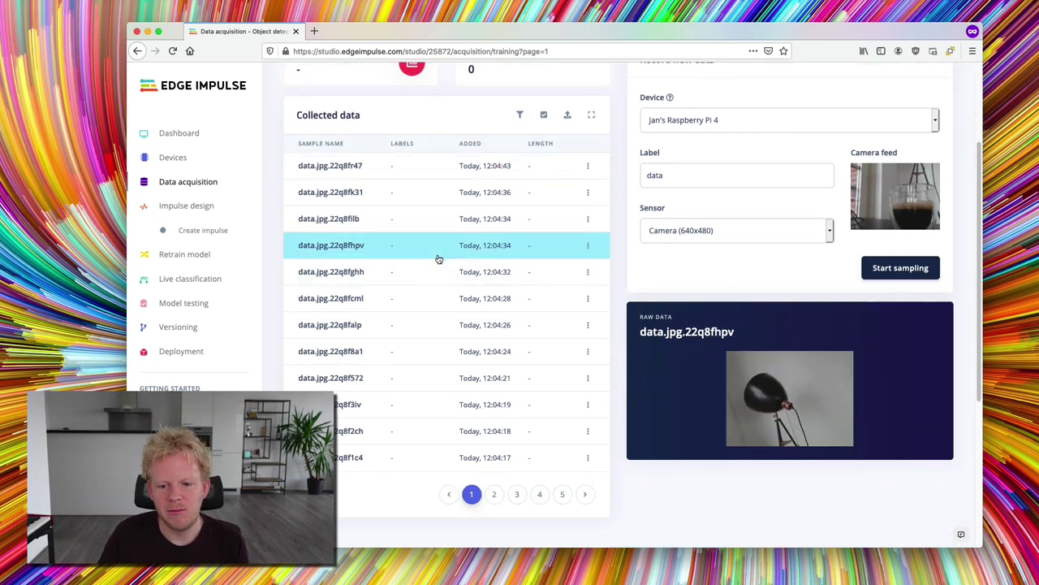
click(504, 269)
click(471, 413)
click(473, 431)
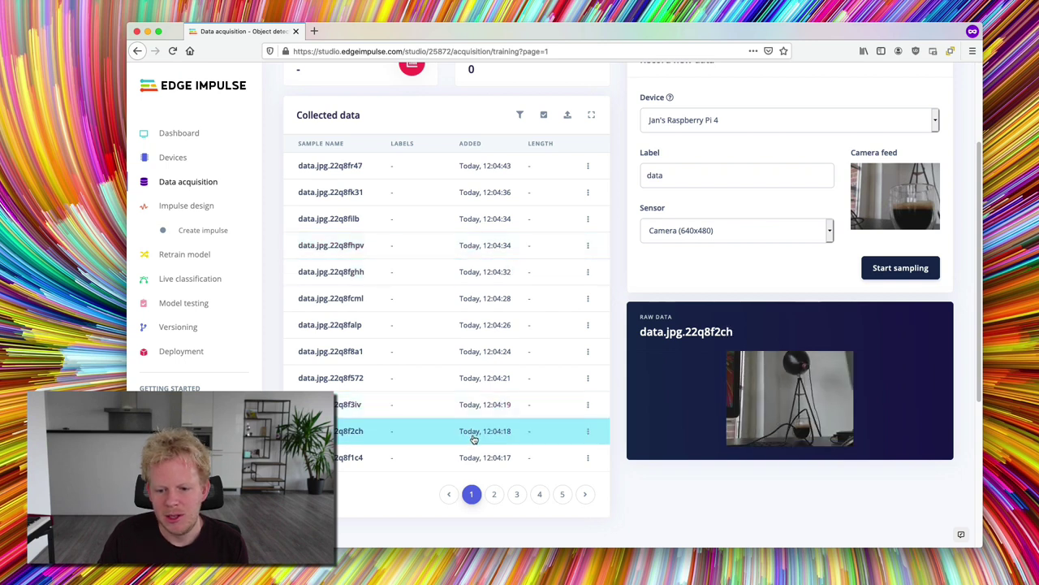
click(492, 459)
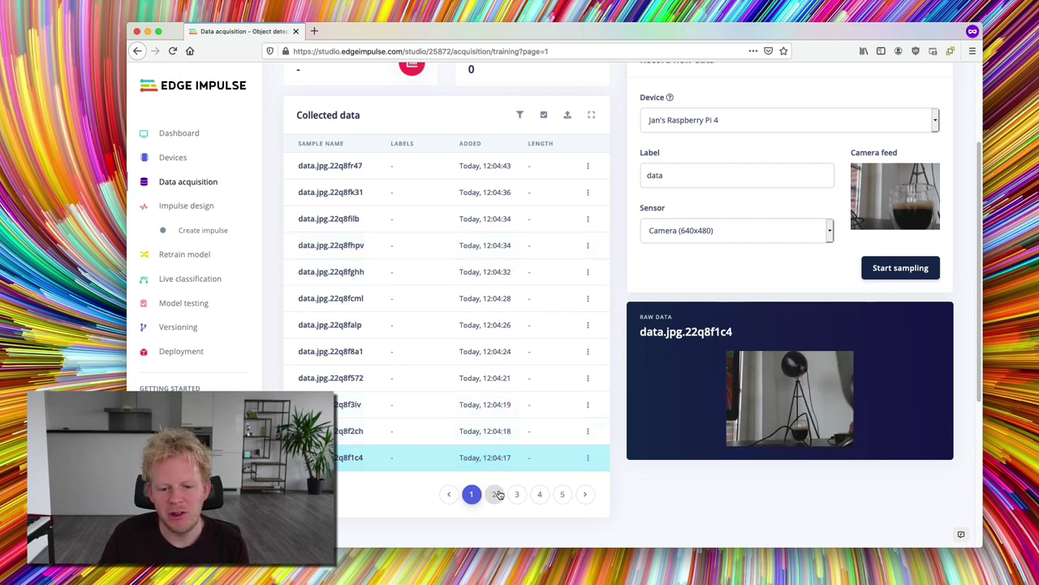
click(493, 494)
click(458, 302)
click(465, 268)
click(467, 193)
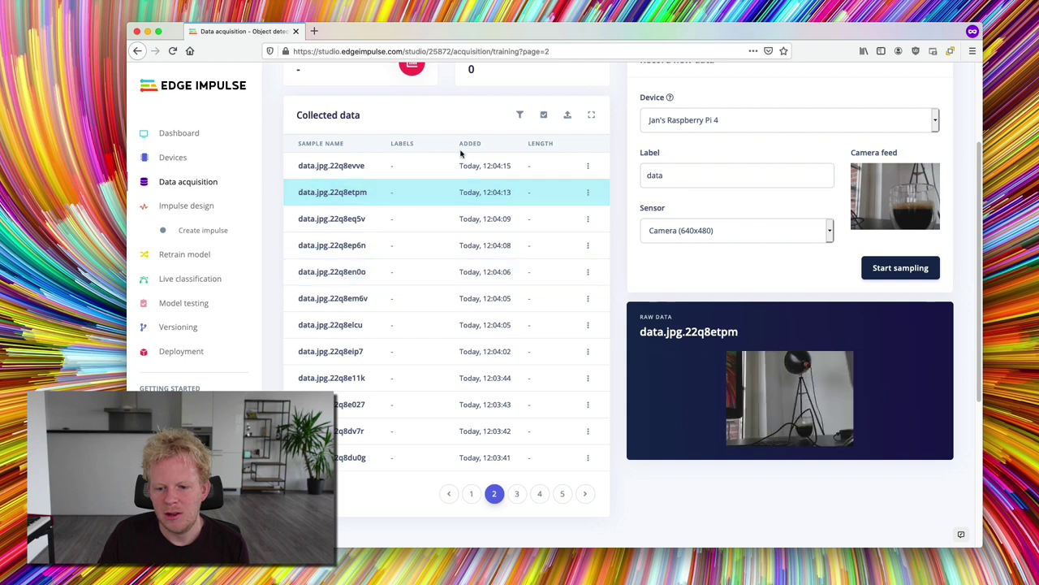
click(511, 377)
click(535, 457)
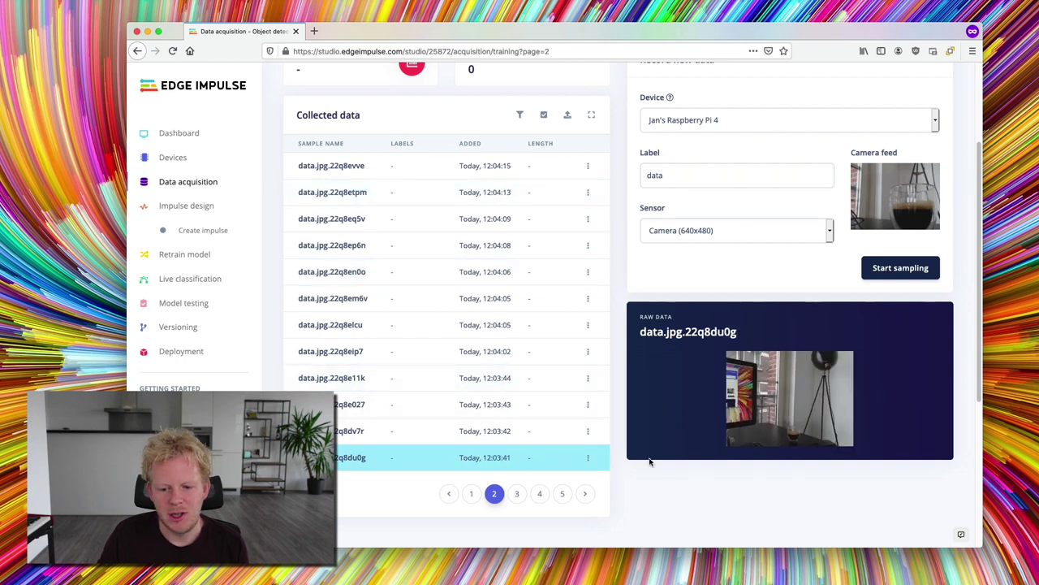
click(517, 494)
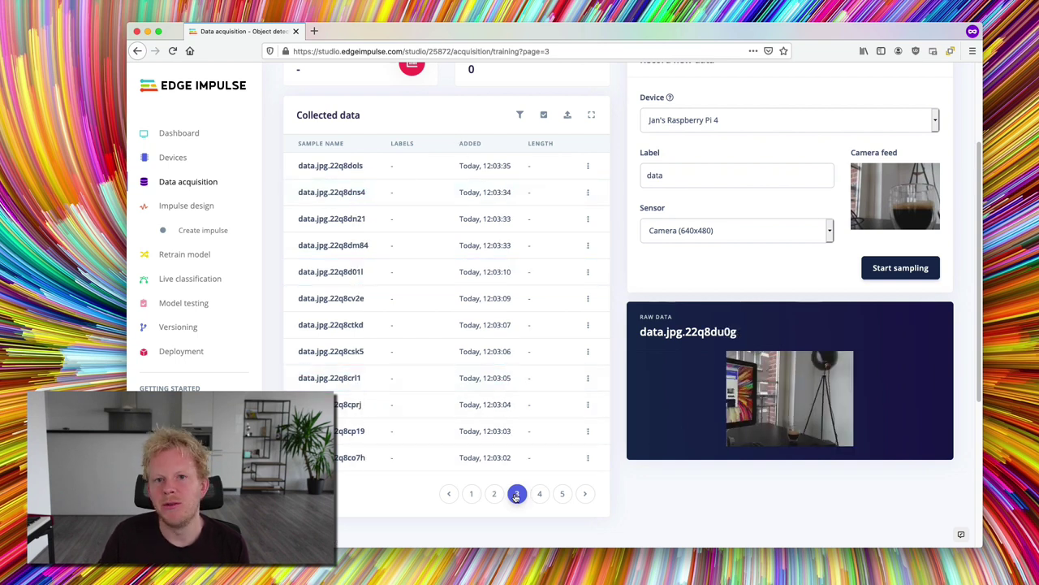
click(525, 252)
click(519, 278)
click(524, 223)
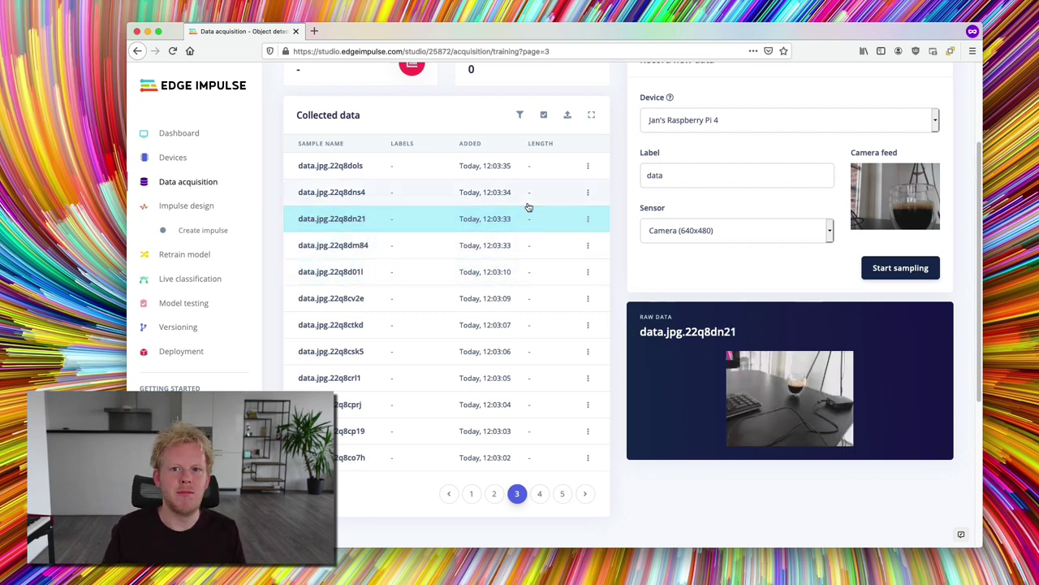
scroll(528, 208, up, 3)
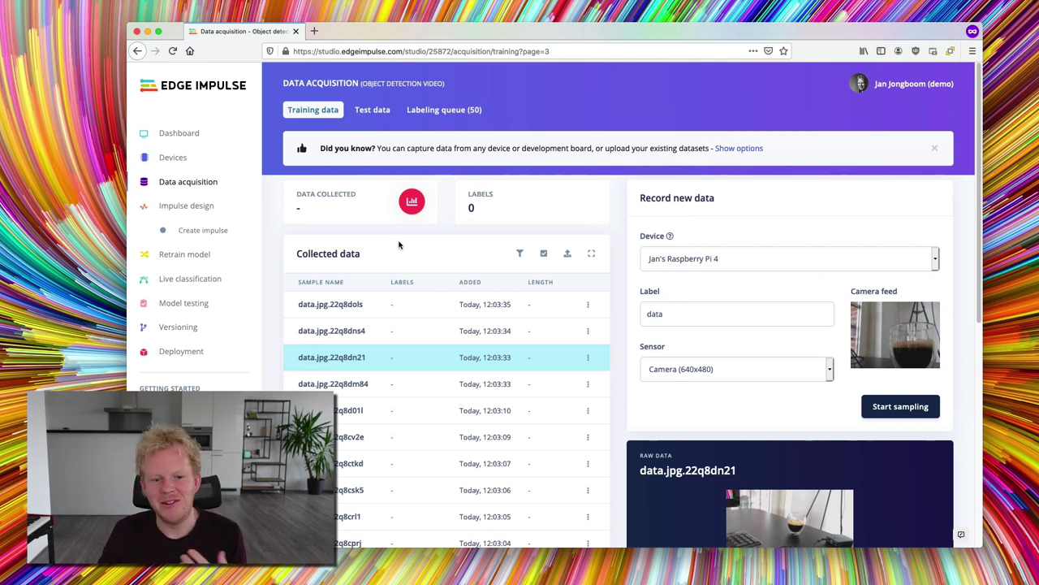
- Rebalance the dataset from the Dashboard's Danger zone, confirming with 'rebalance dataset'
click(372, 110)
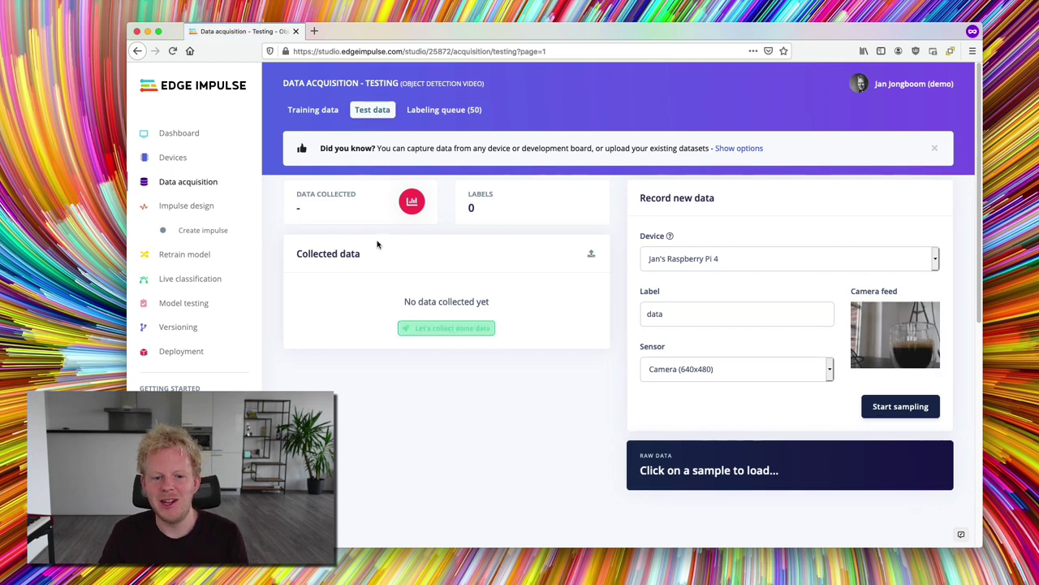
click(177, 133)
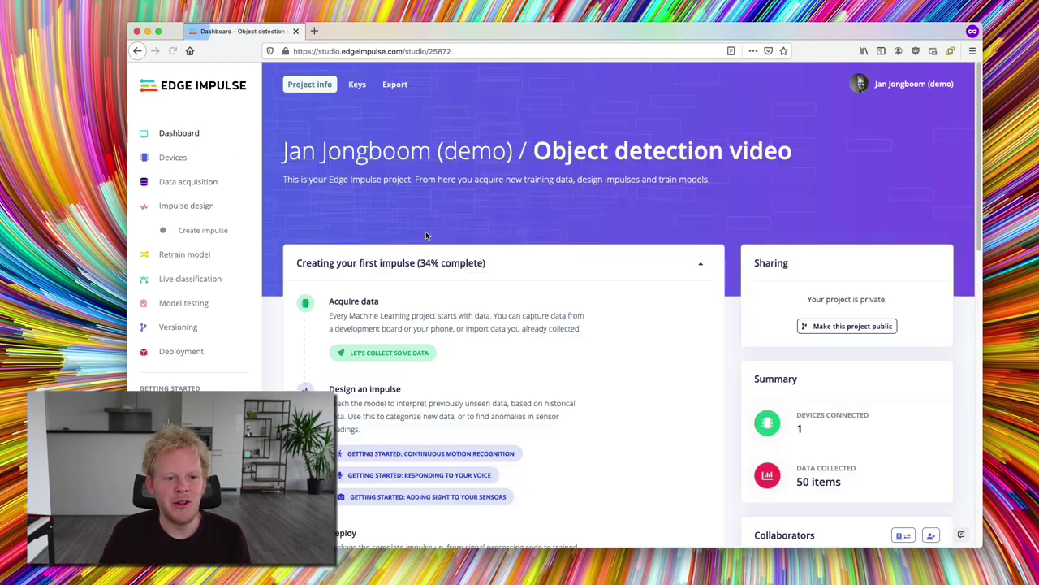
scroll(425, 244, down, 15)
click(345, 382)
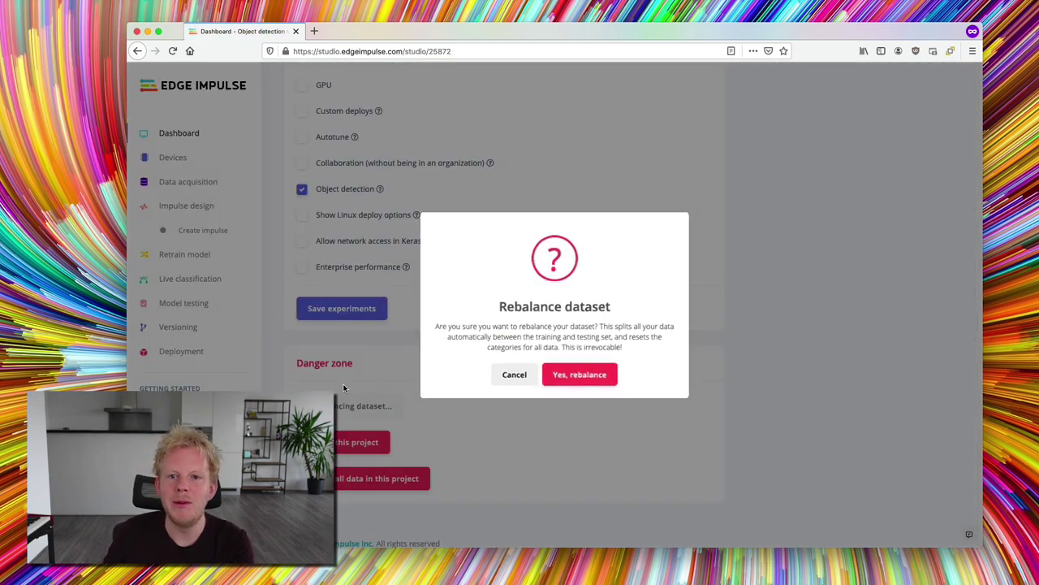
click(579, 373)
text(rebalance dataset)
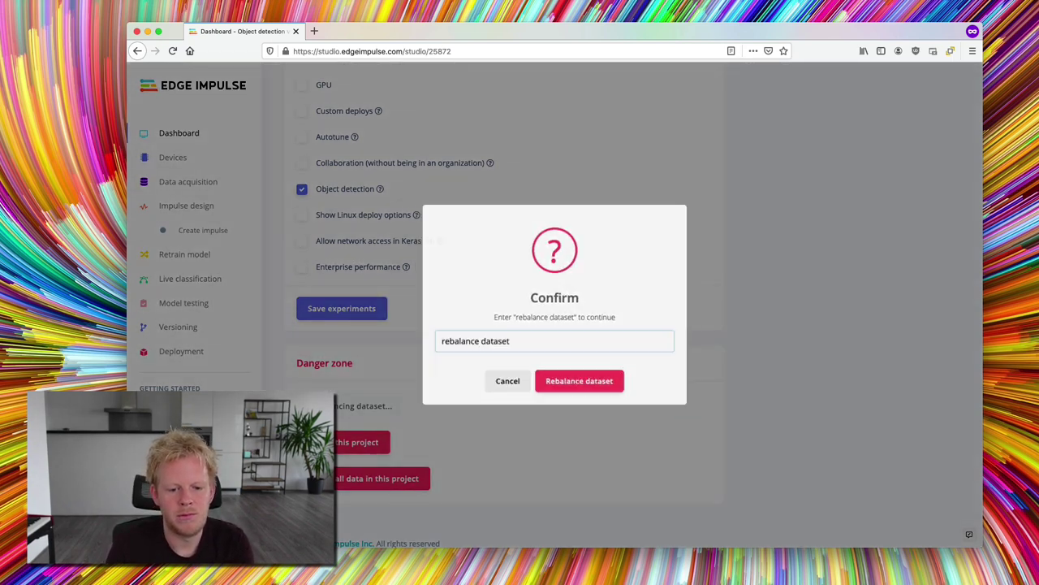
key(Return)
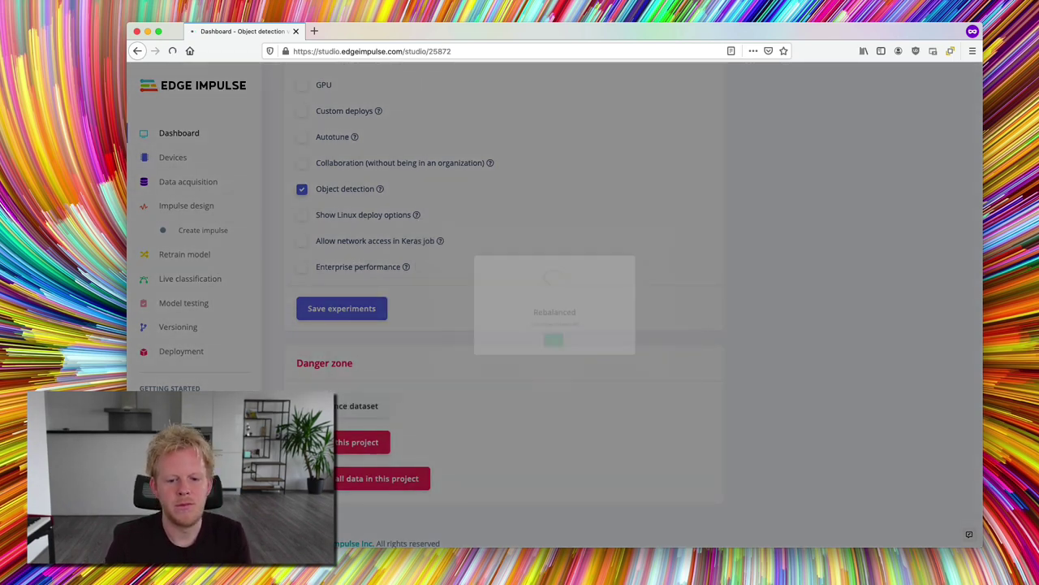
click(204, 181)
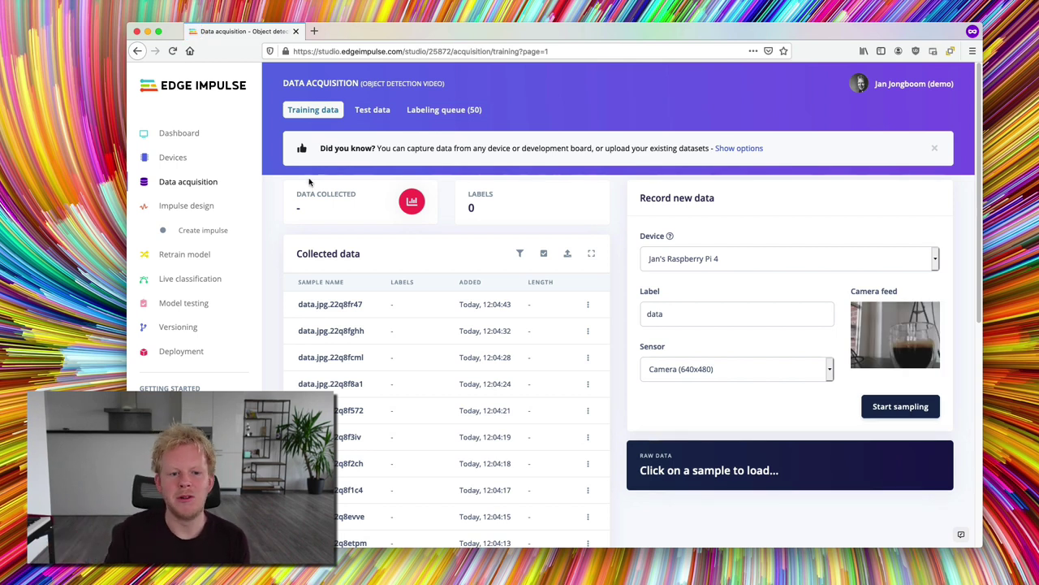
- Check the Test data split, then open the Labeling queue with 50 items
click(371, 109)
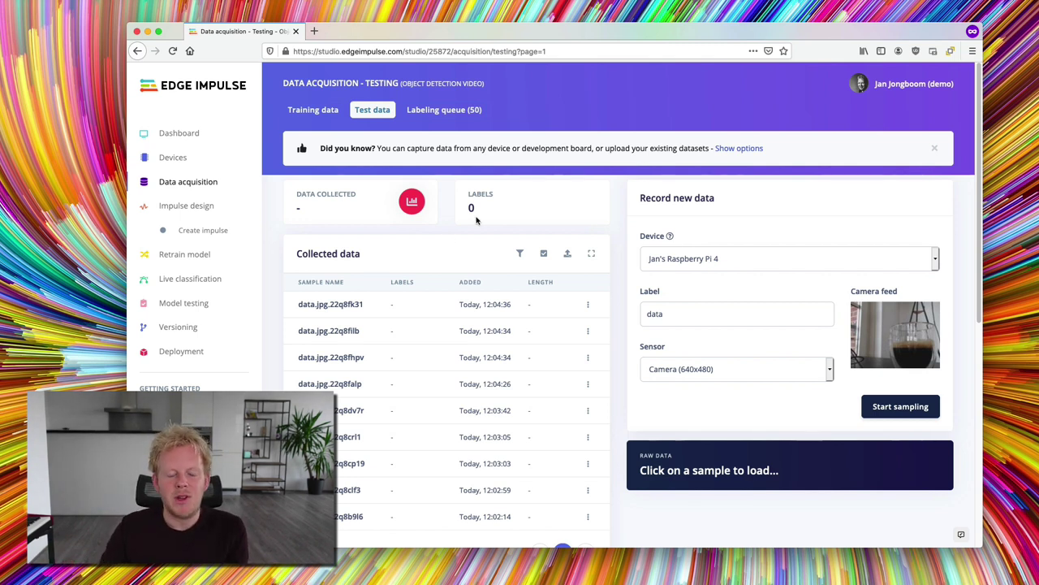
click(450, 111)
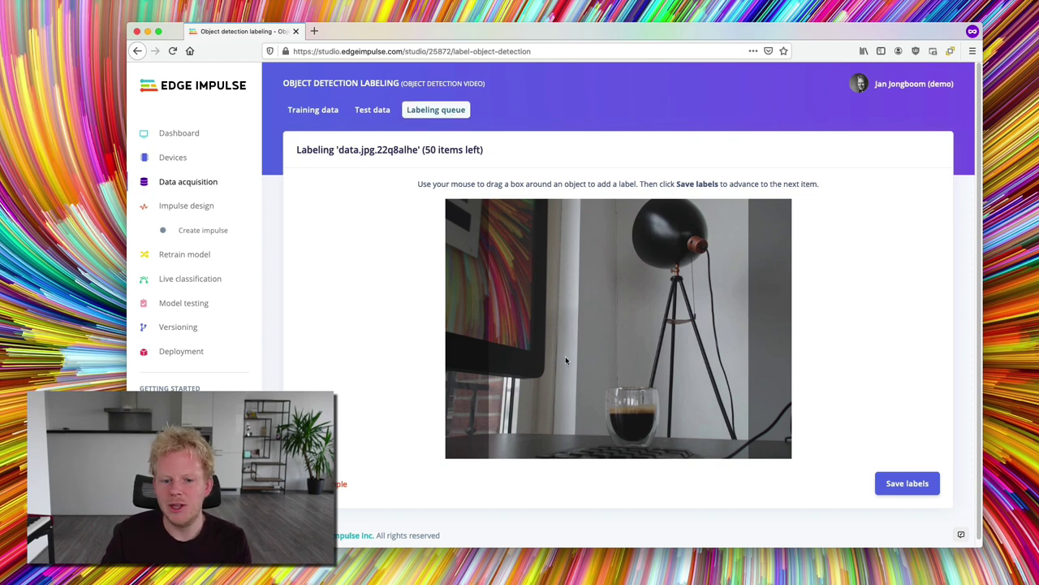
- Box and label the 'coffee' glass and 'lamp' head, saving labels on successive queued images
drag(595, 382, 668, 455)
text(coffee)
key(Return)
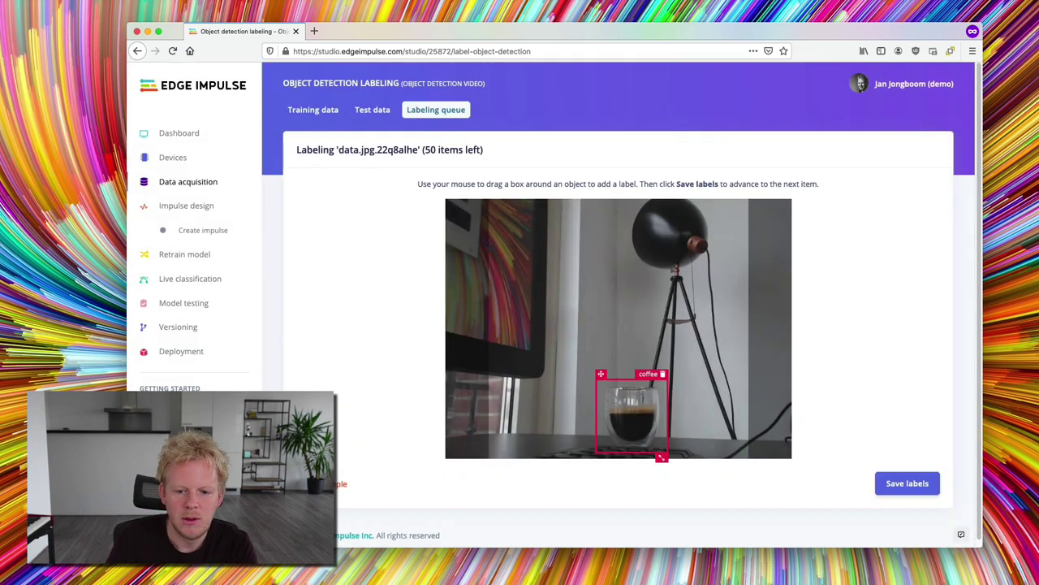
drag(721, 279, 624, 193)
text(lamp)
key(Return)
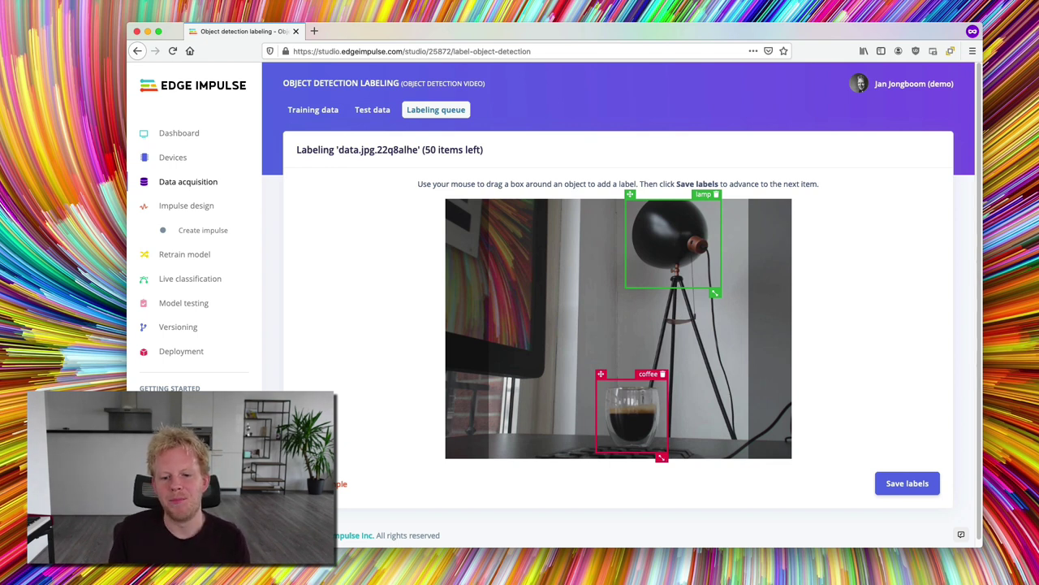
click(904, 481)
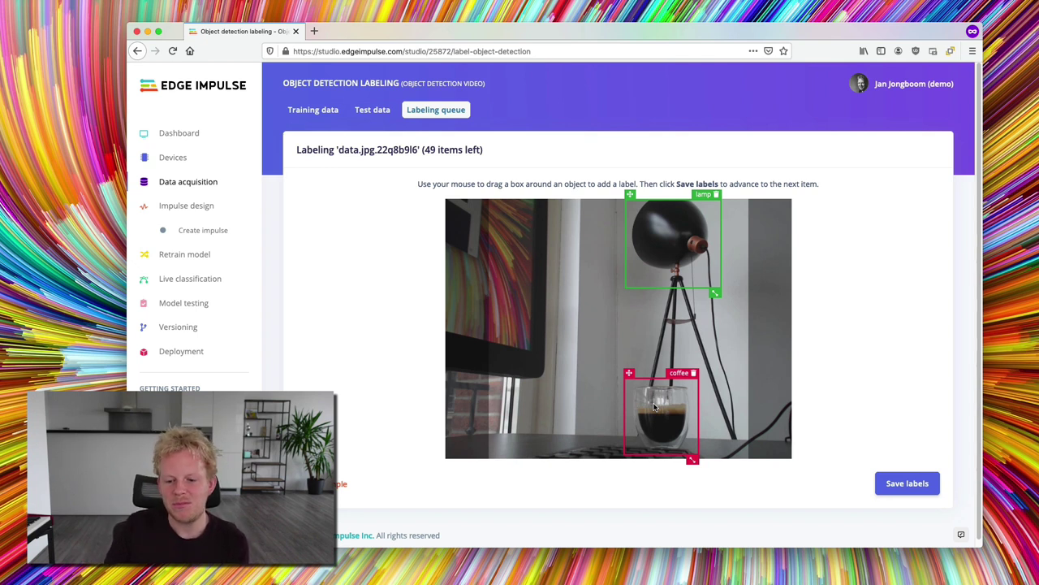
click(898, 485)
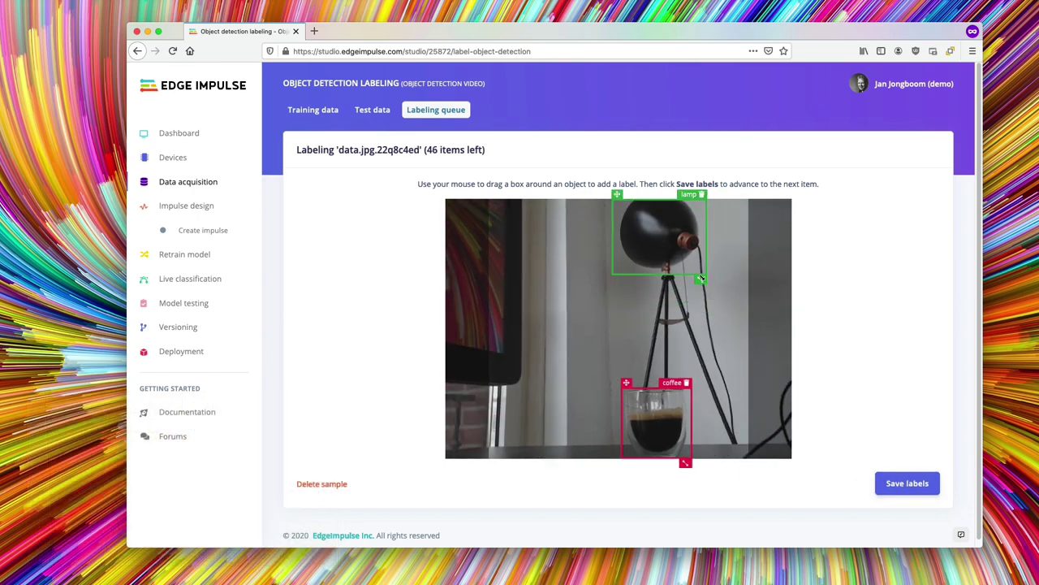
- Save labels on every remaining queued image until empty, then view the 41 training items
click(897, 483)
click(900, 487)
click(900, 483)
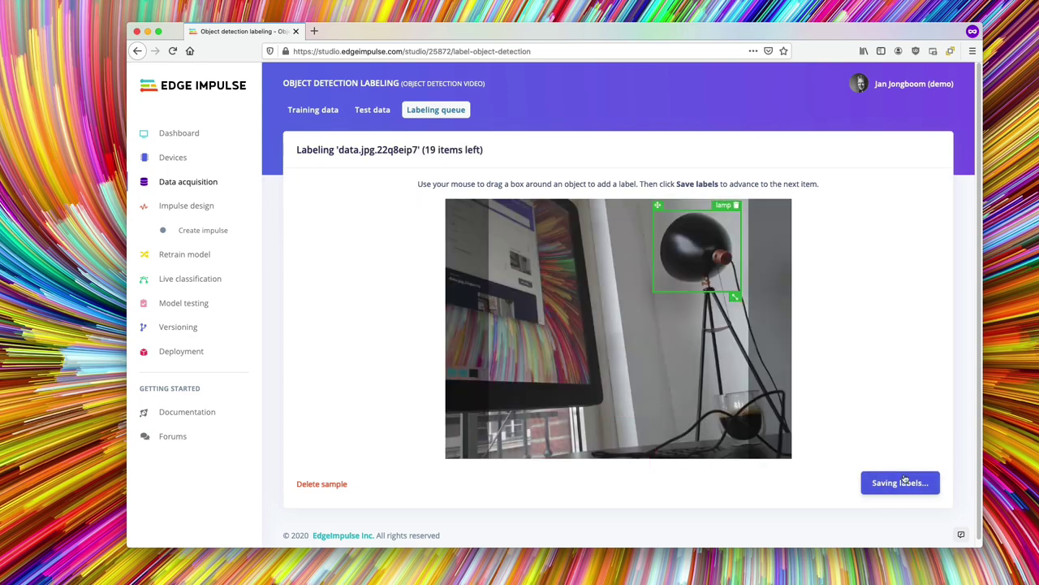
click(900, 484)
click(900, 483)
click(900, 483)
click(900, 483)
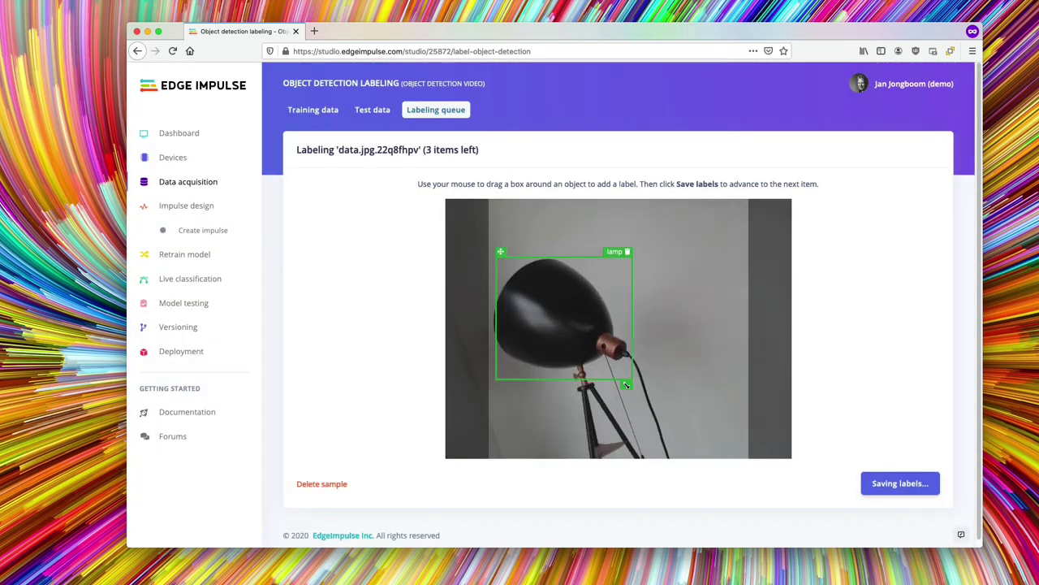
click(899, 483)
click(900, 483)
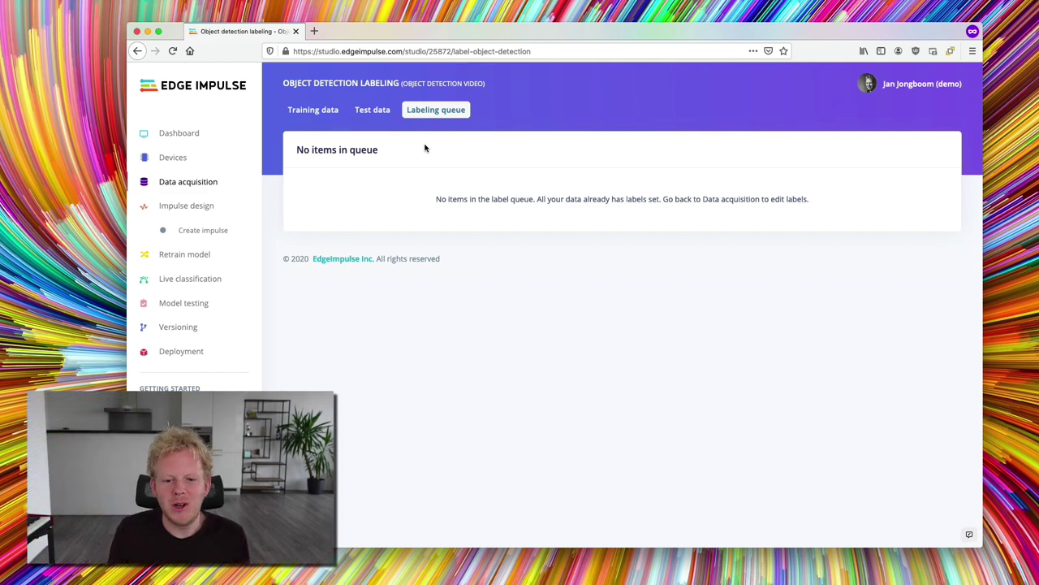
click(309, 109)
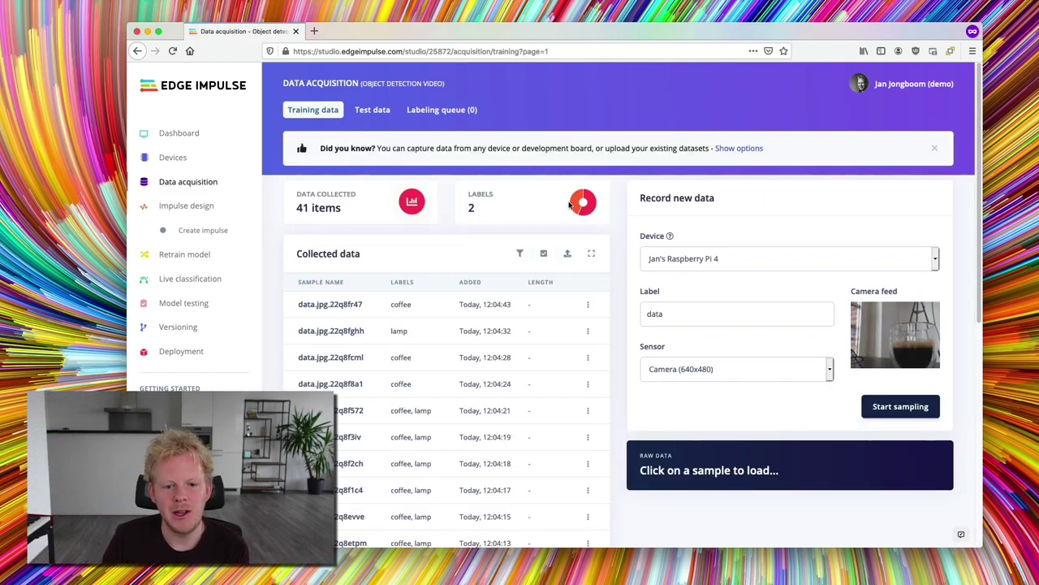
- Preview samples data.jpg.22q8f3iv and data.jpg.22q8evve, then open data.jpg.22q8evve's options menu
mouse_move(572, 206)
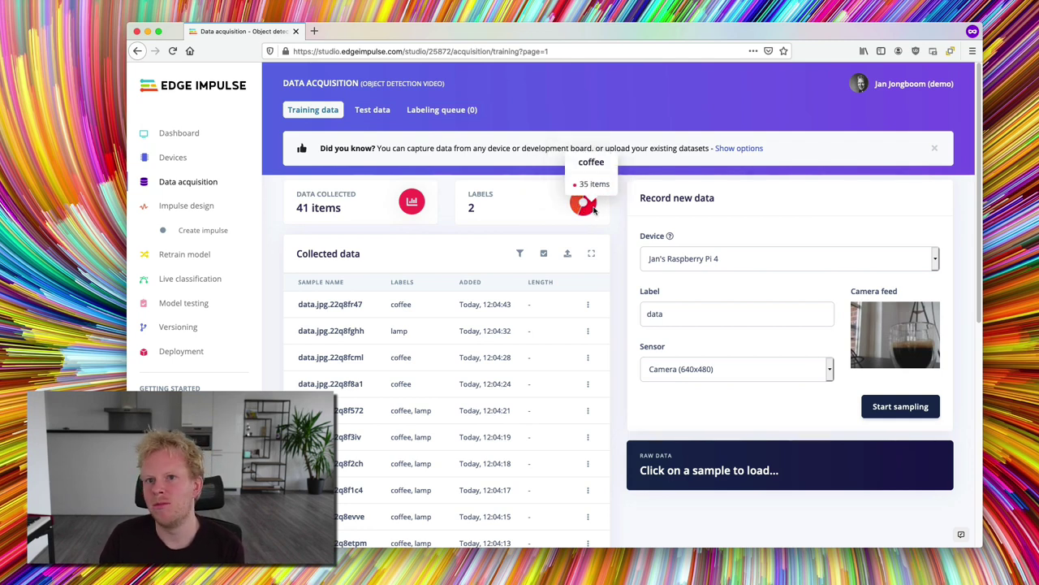
scroll(615, 218, down, 4)
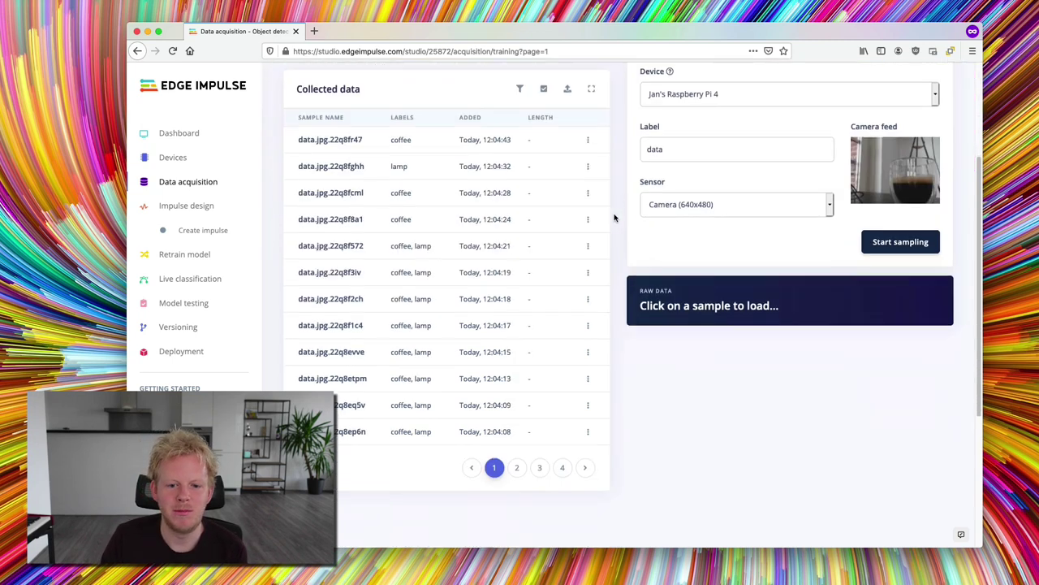
click(463, 275)
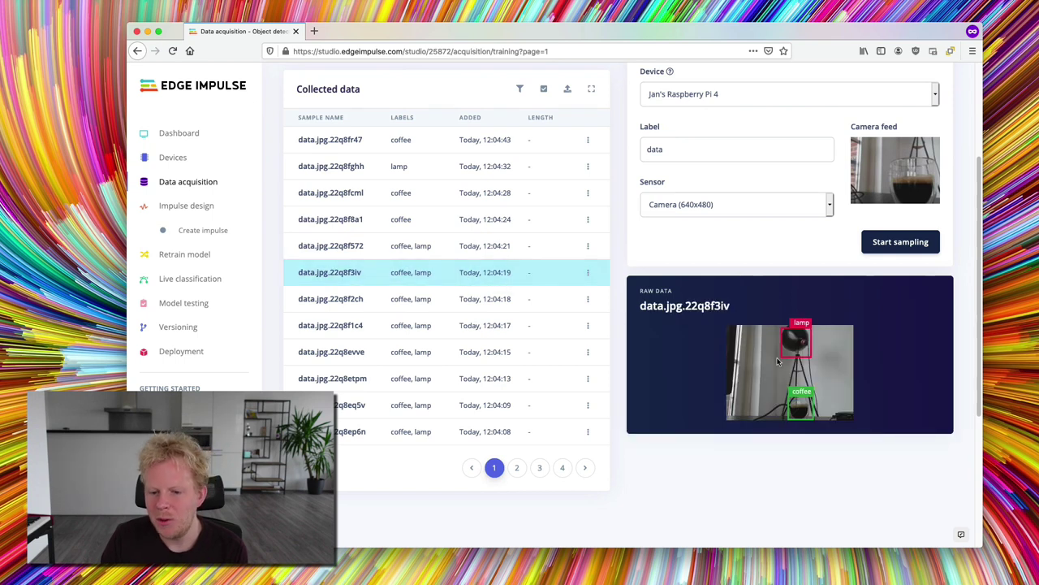
click(457, 354)
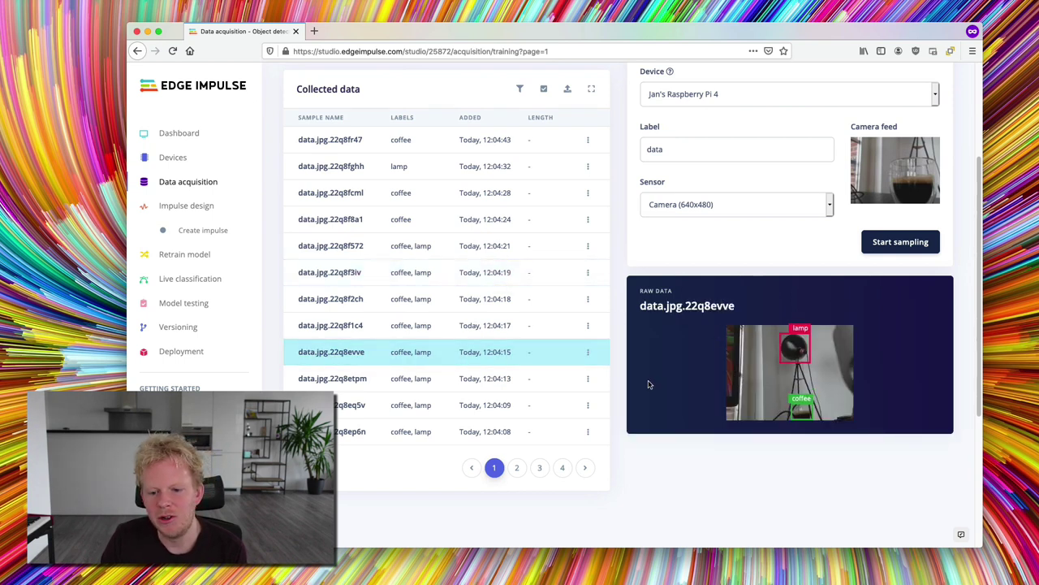
click(588, 352)
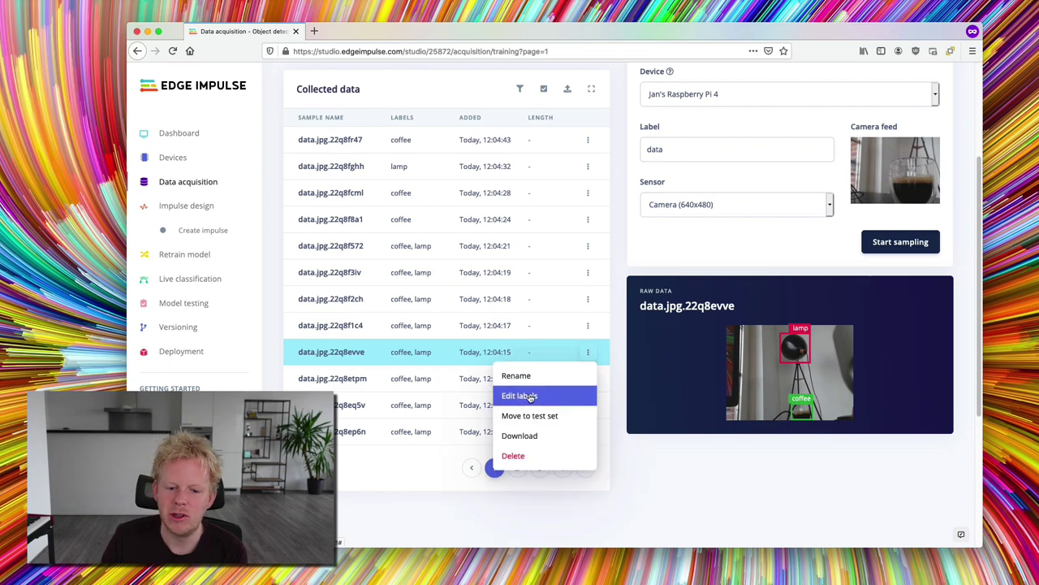
- Nudge the lamp box on data.jpg.22q8evve slightly up, save the labels, and open Create impulse
click(520, 396)
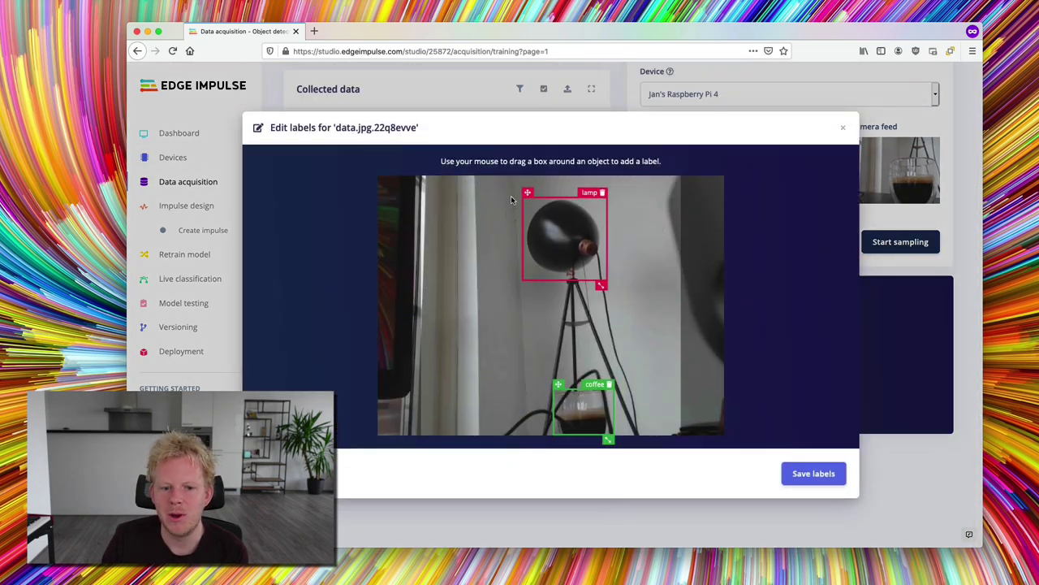
drag(527, 192, 527, 188)
click(813, 473)
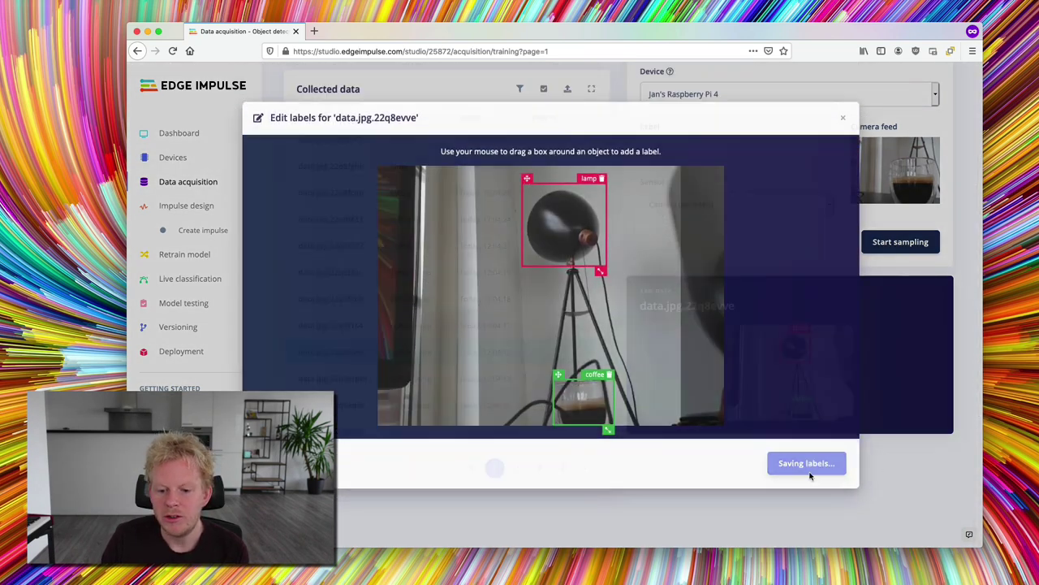
scroll(625, 301, up, 3)
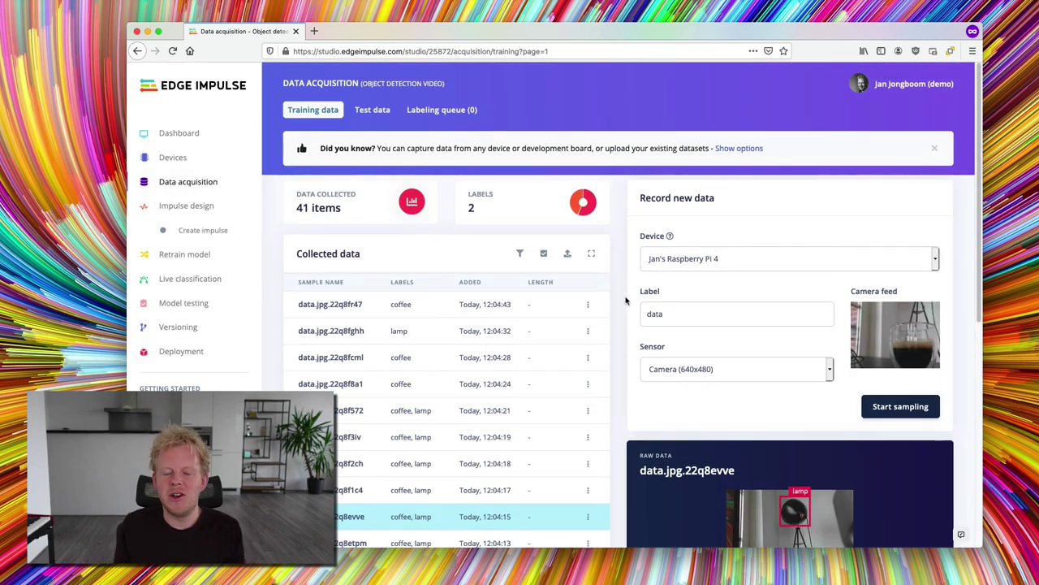
click(203, 230)
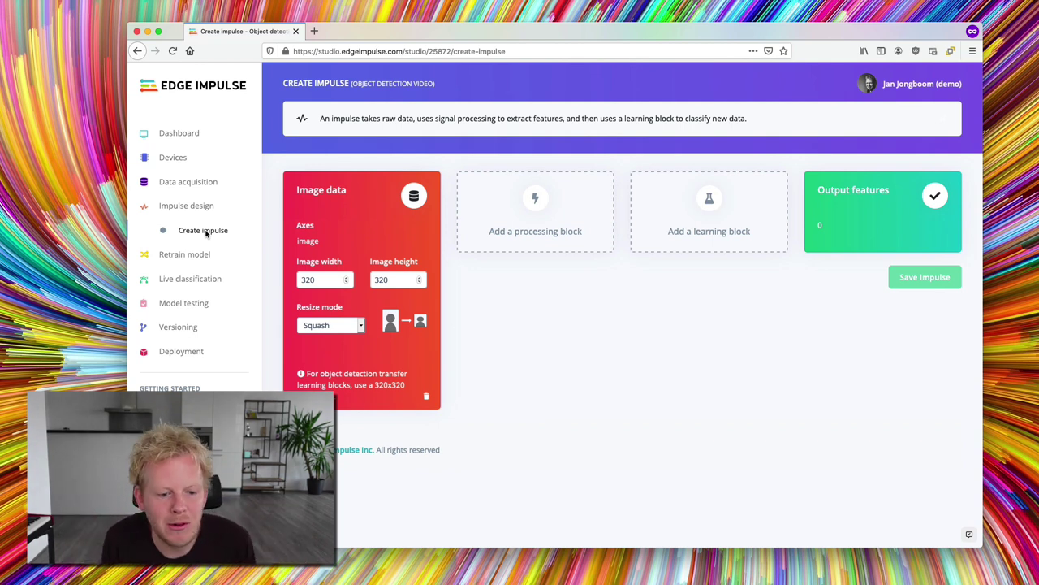
- Set resize mode to Fit shortest axis, add Image and Object Detection blocks, and save the impulse
click(333, 327)
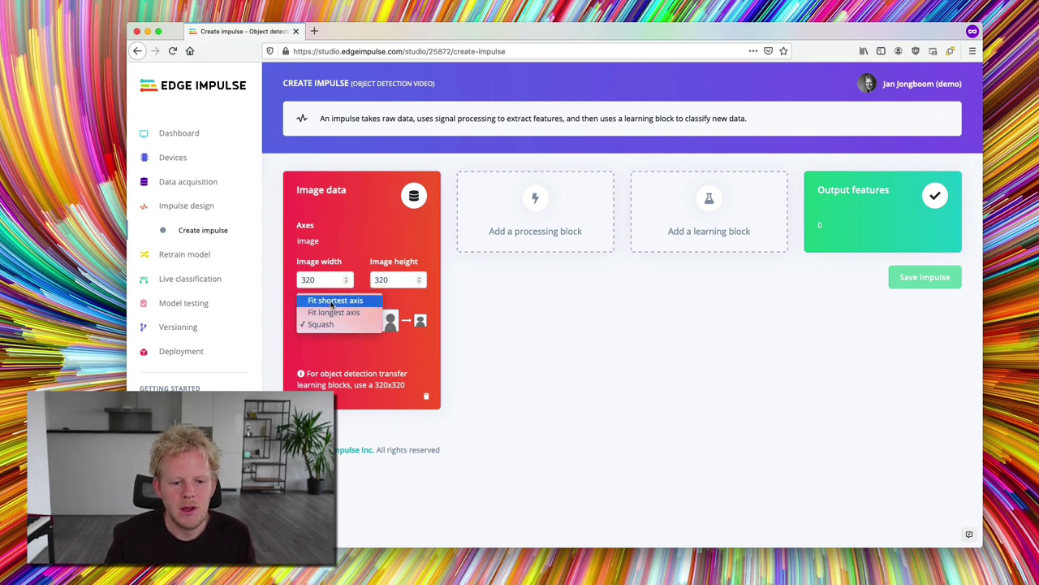
click(330, 298)
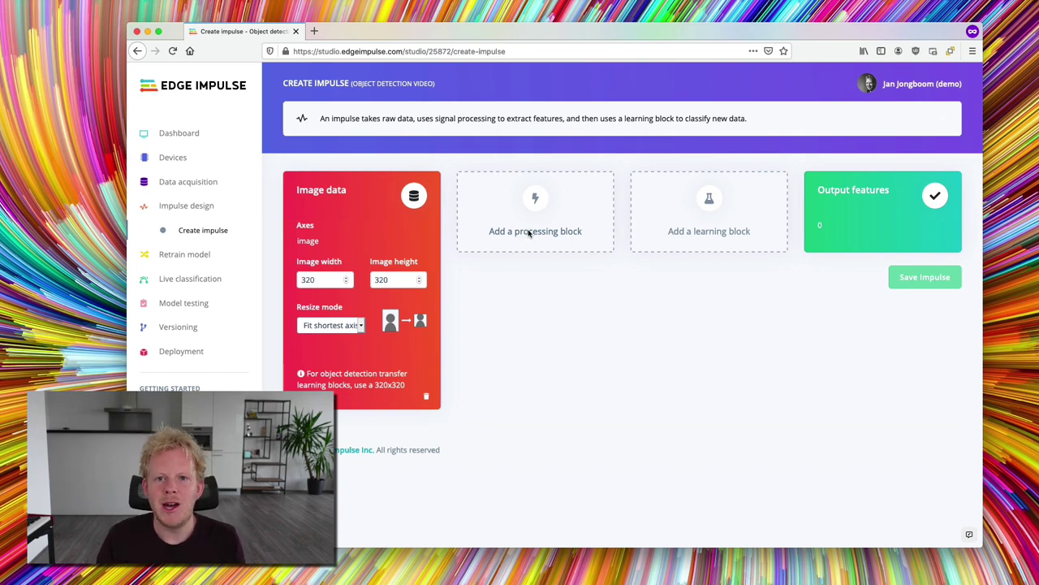
click(529, 234)
click(742, 173)
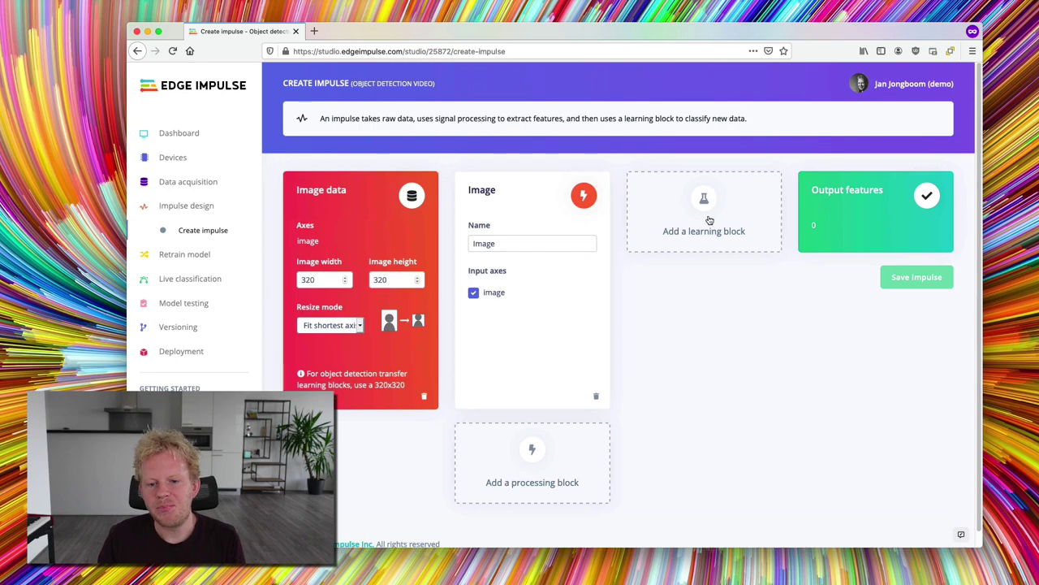
click(709, 220)
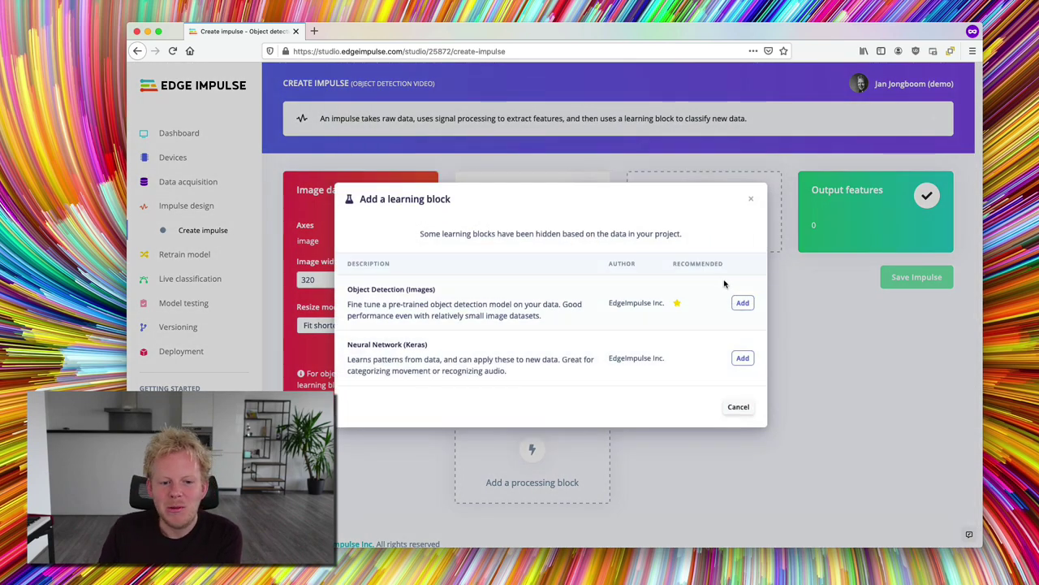
click(744, 305)
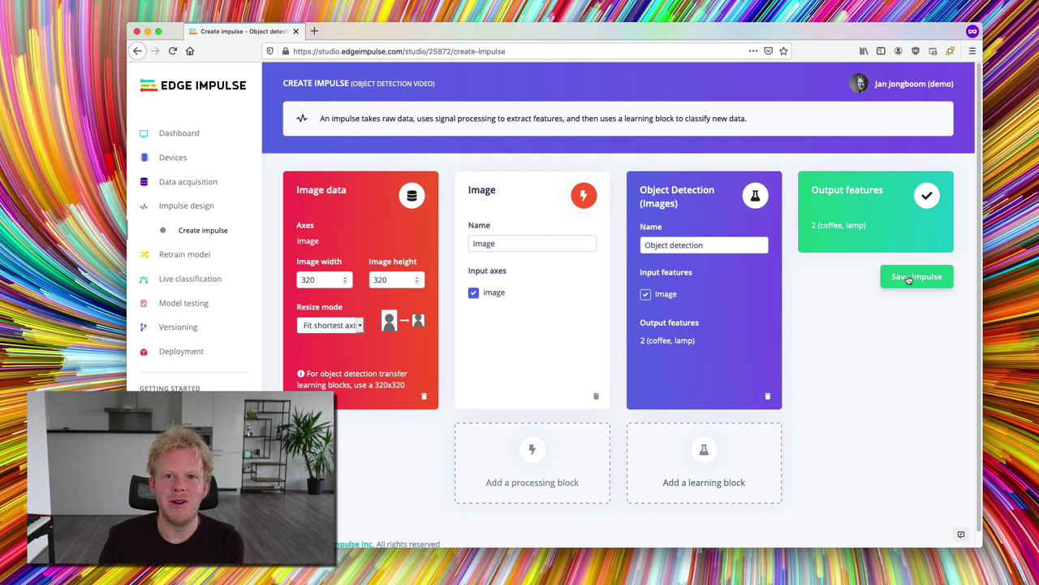
click(908, 281)
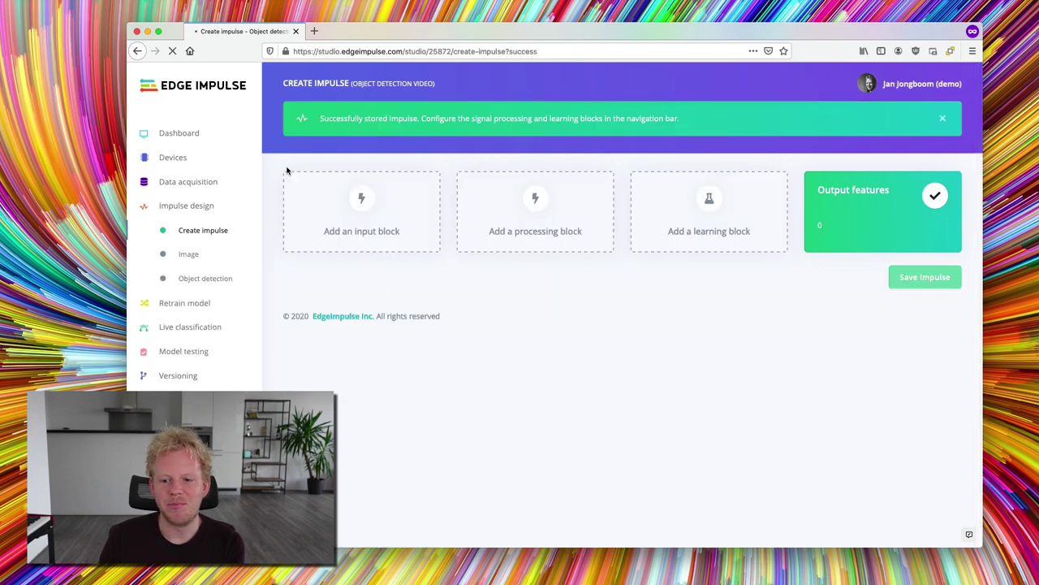
- Save the Image block's RGB parameters and generate features for the 41 training images
click(194, 255)
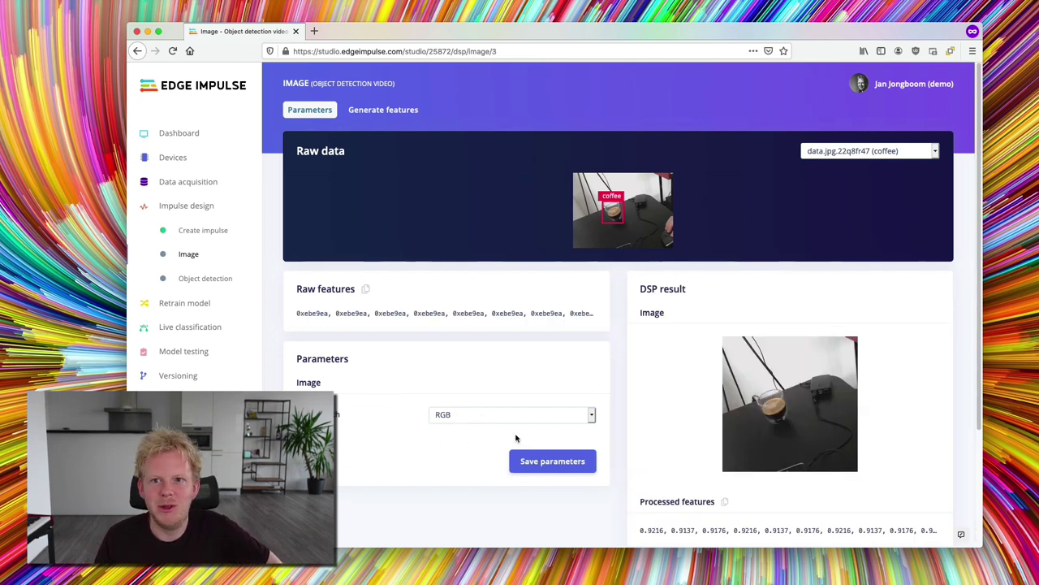
click(528, 462)
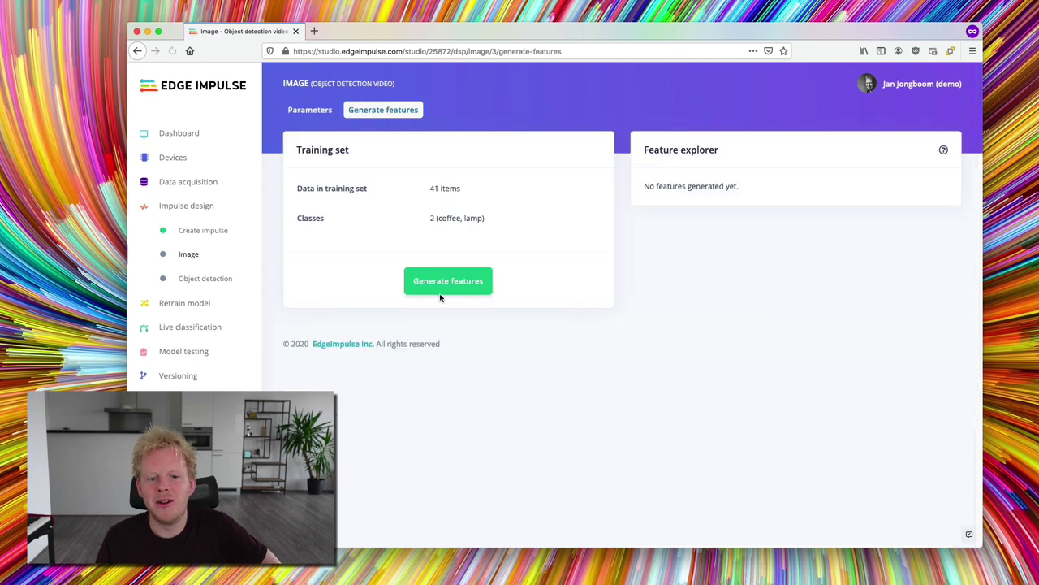
click(438, 281)
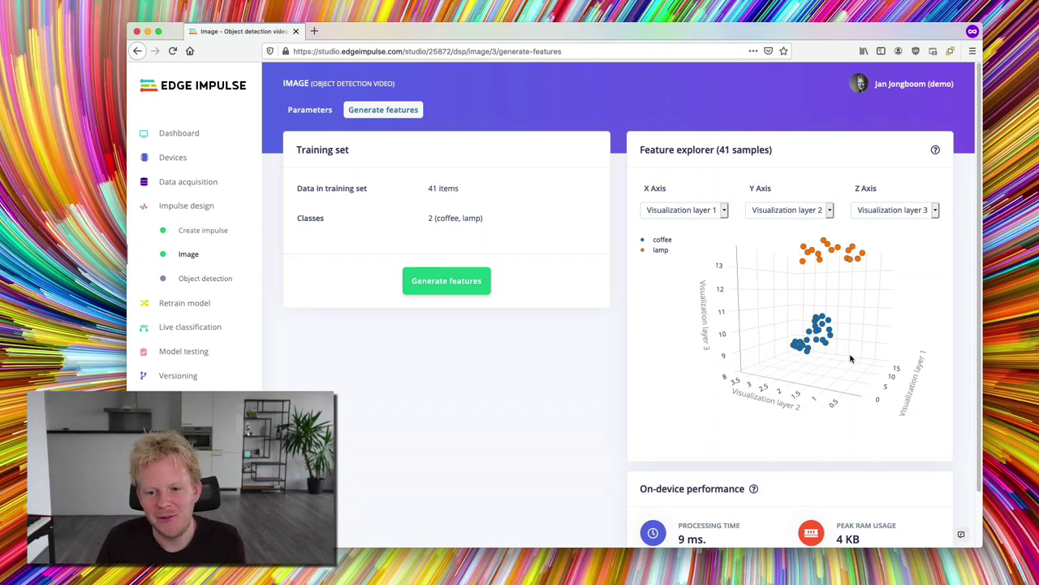
- Rotate the feature explorer, inspect a coffee point, and bring up the Object detection training settings
drag(852, 363, 787, 286)
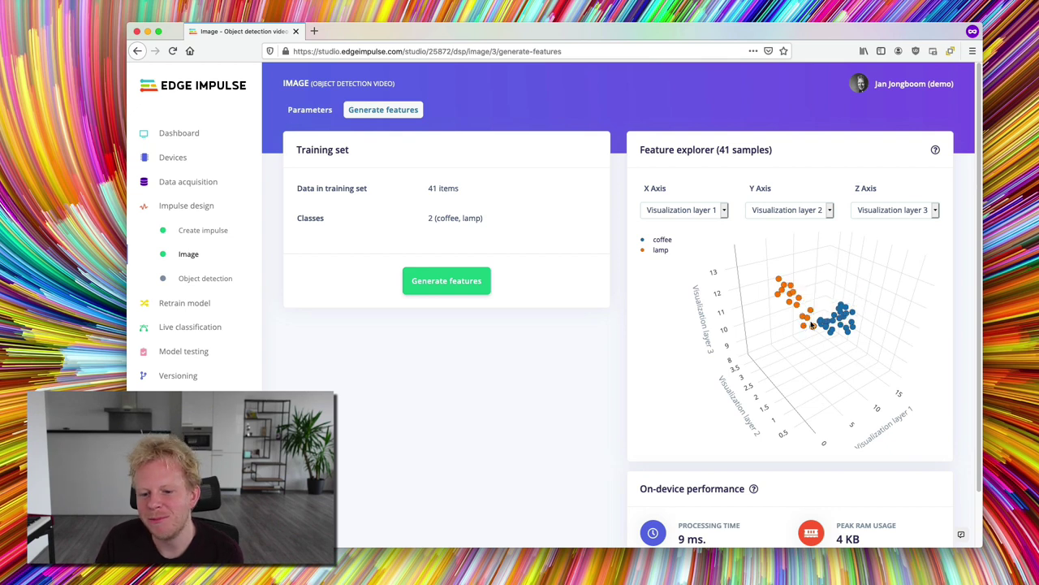
drag(883, 365, 850, 357)
drag(907, 324, 786, 309)
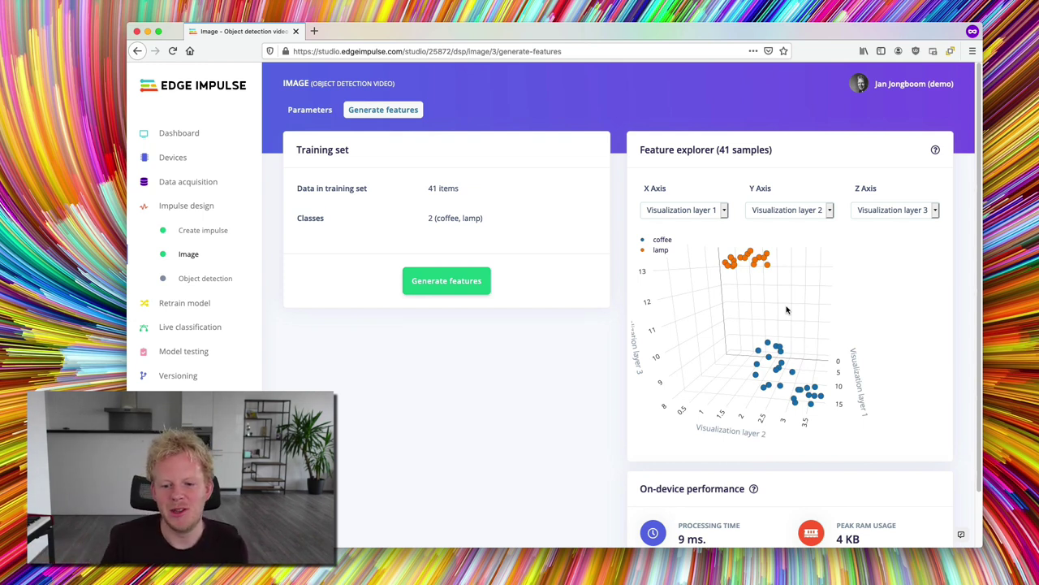
click(765, 346)
scroll(731, 439, down, 1)
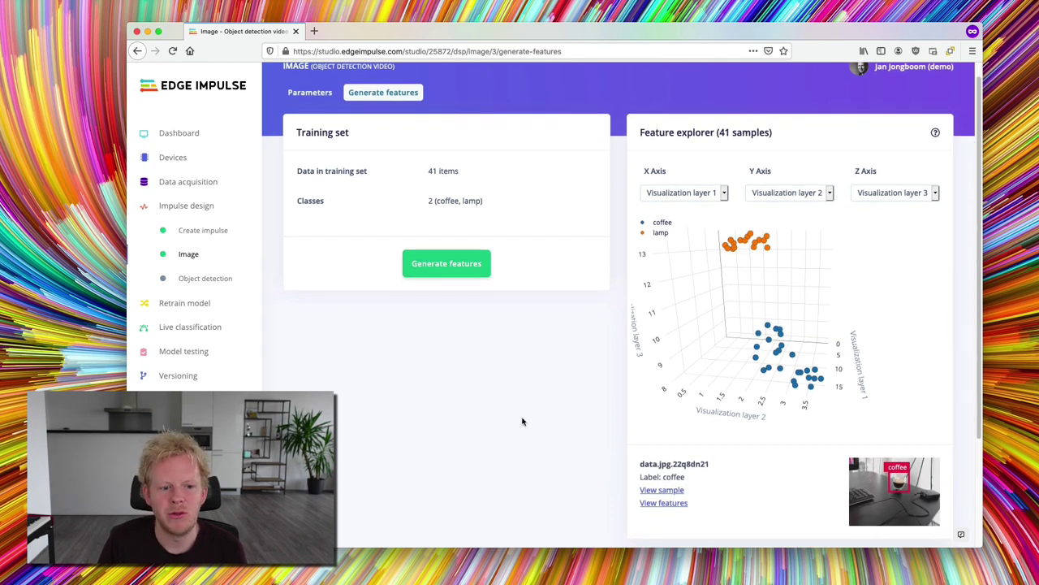
click(224, 278)
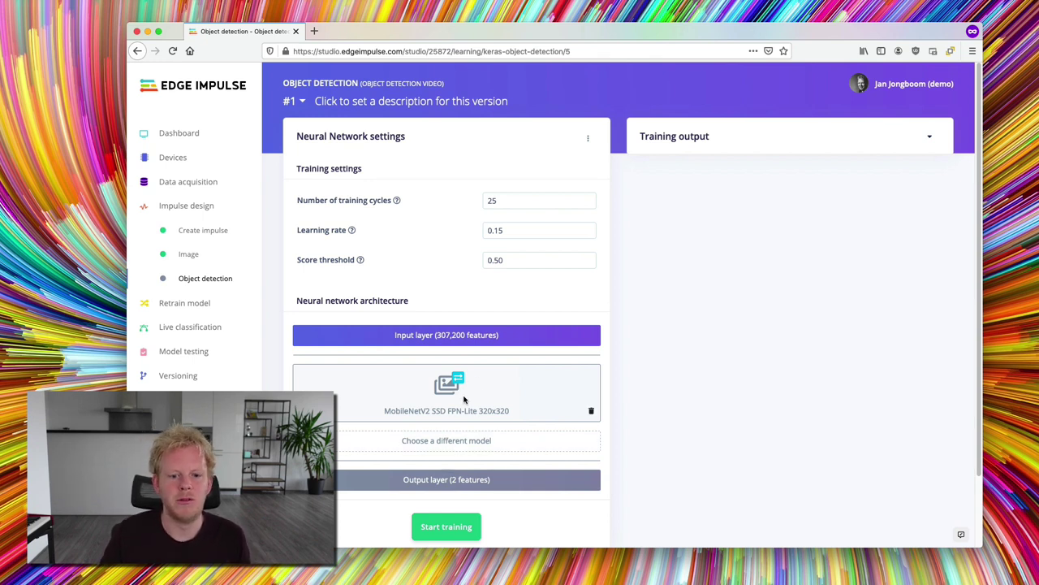
- Train the object detection model to 81.8% precision, check the model versions, and go to Model testing
click(457, 526)
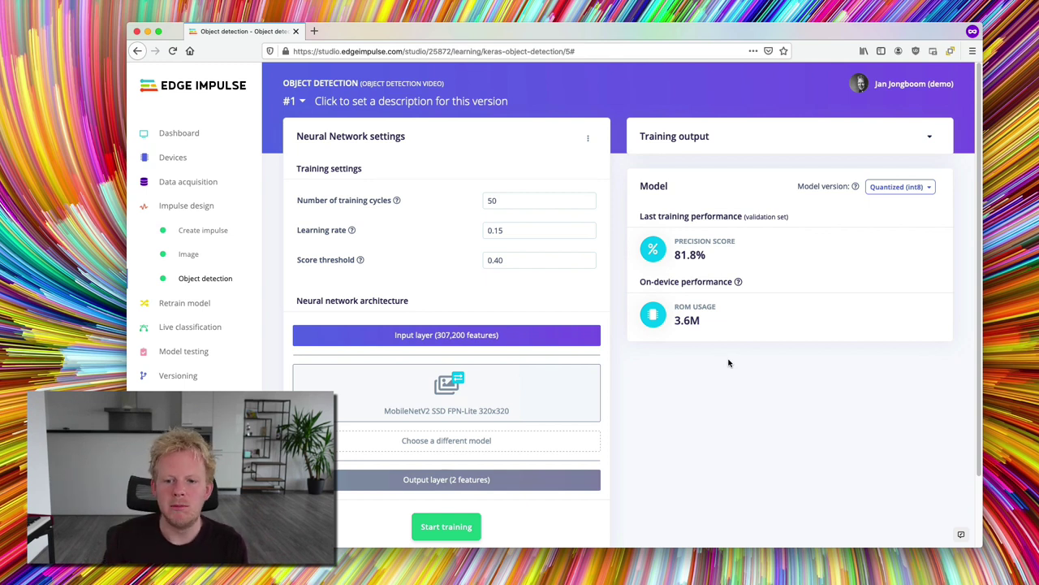
click(901, 194)
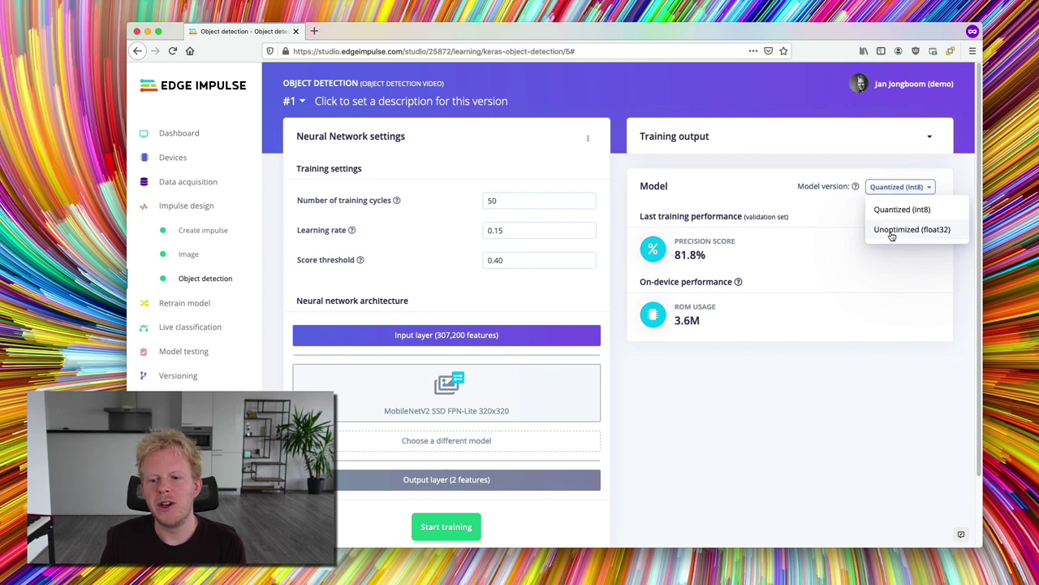
click(802, 329)
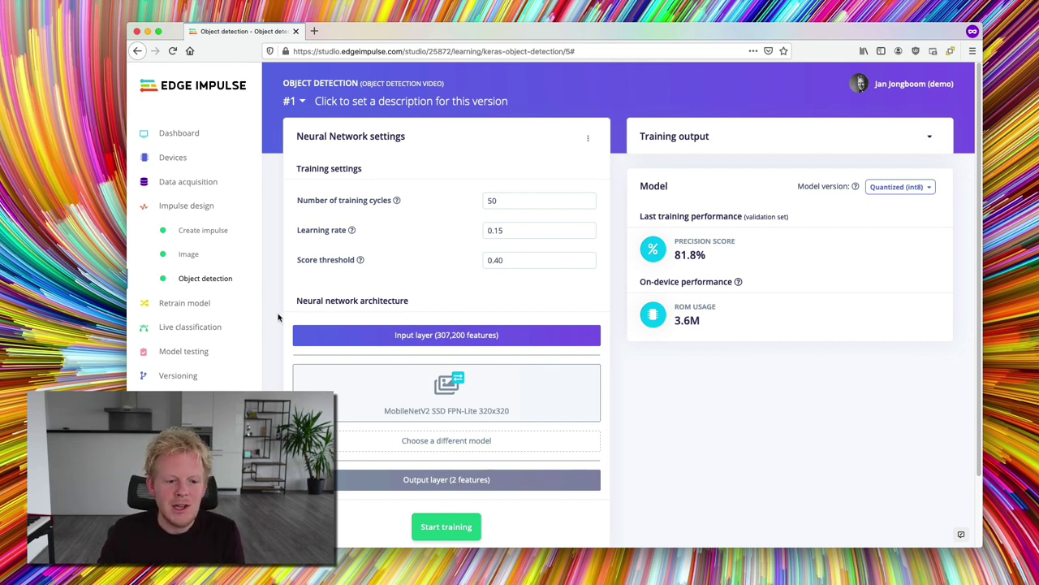
click(197, 352)
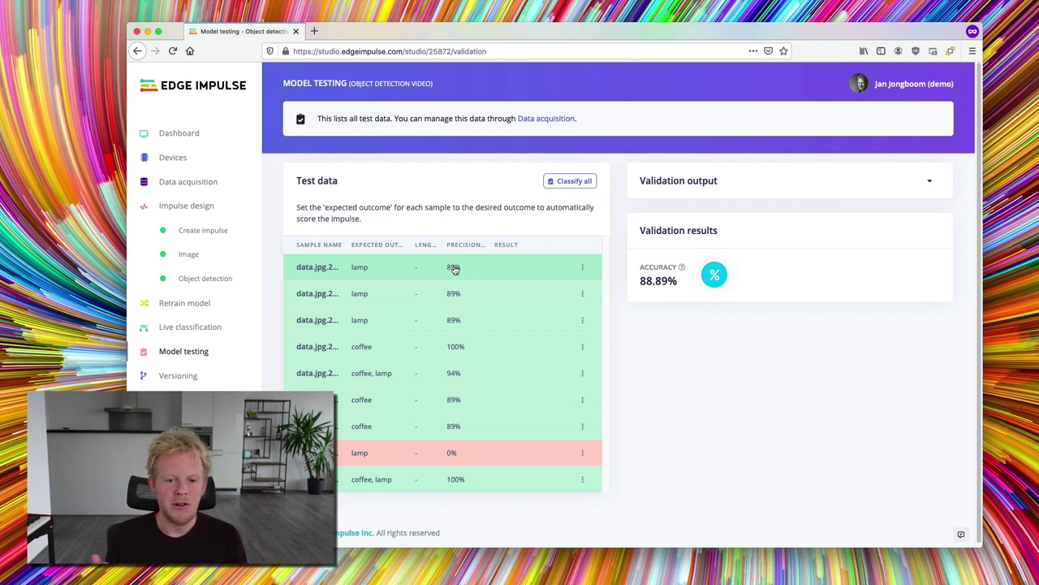
- Review the 88.89% test accuracy and show the classification of the second lamp test sample
drag(690, 282, 685, 284)
click(684, 283)
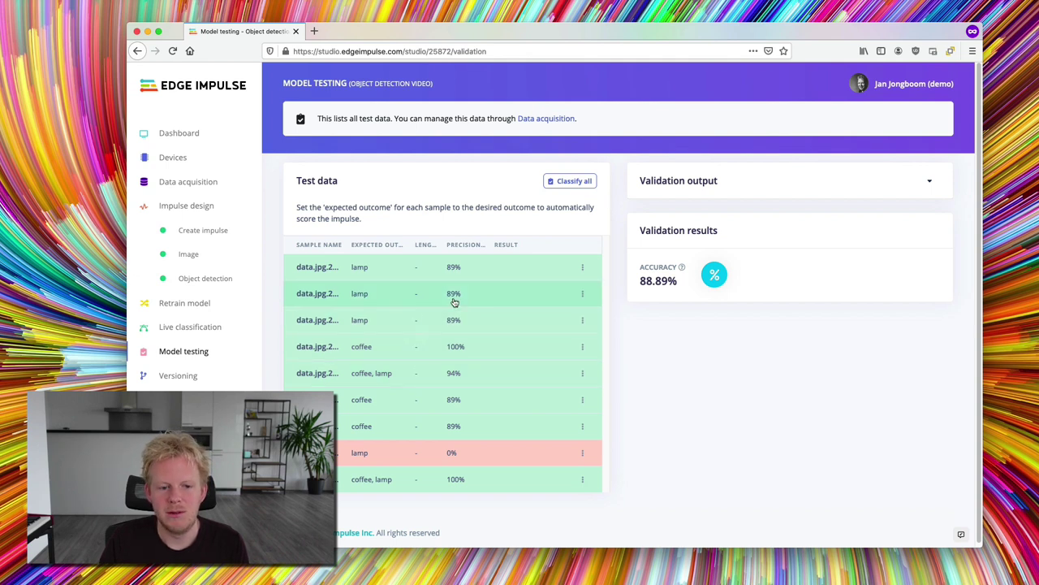
click(582, 293)
click(565, 317)
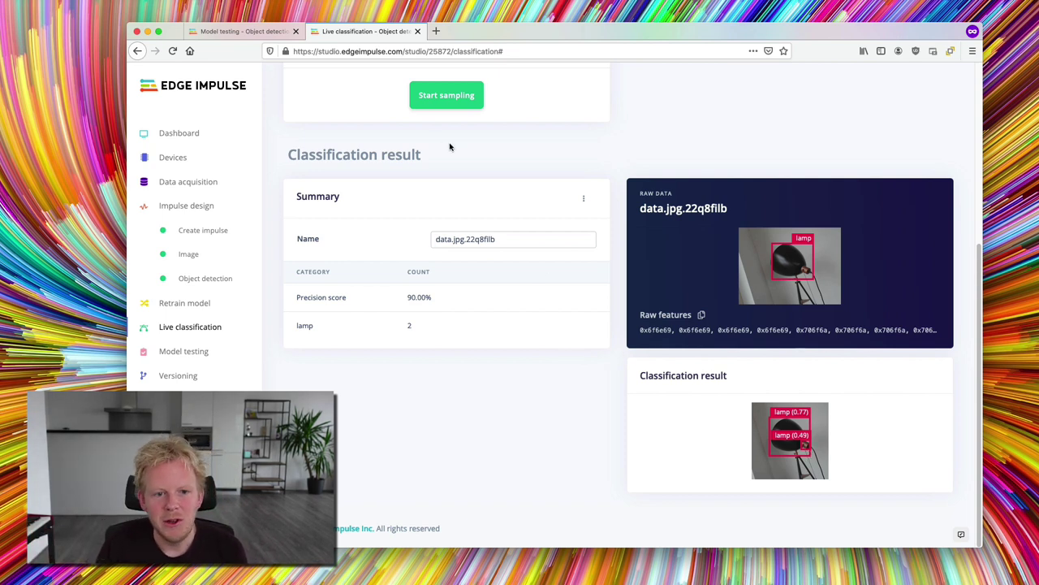
- Capture a new camera sample, classified as coffee (0.91), and bring up its options menu
scroll(467, 138, up, 3)
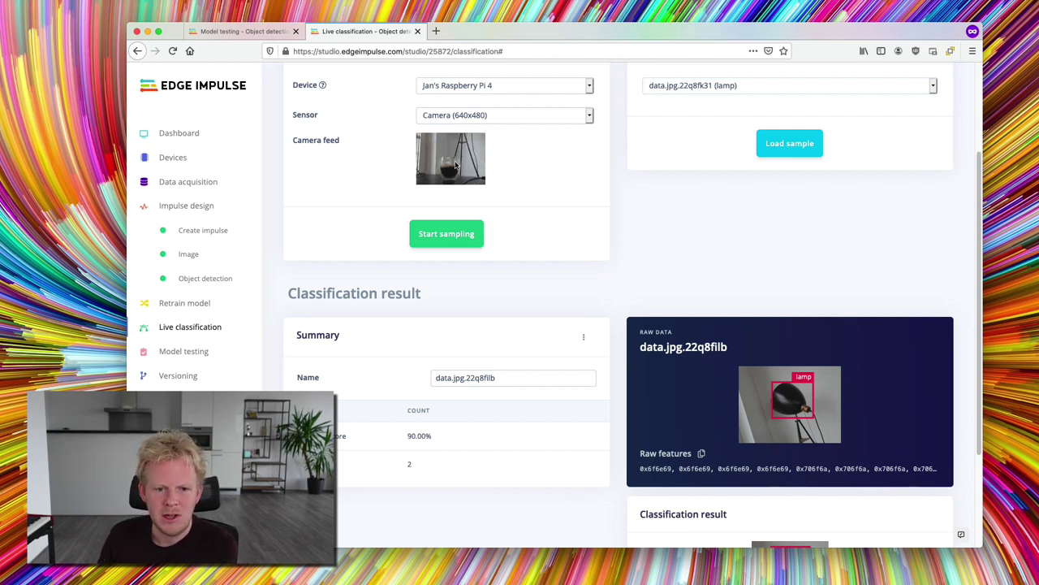
click(466, 234)
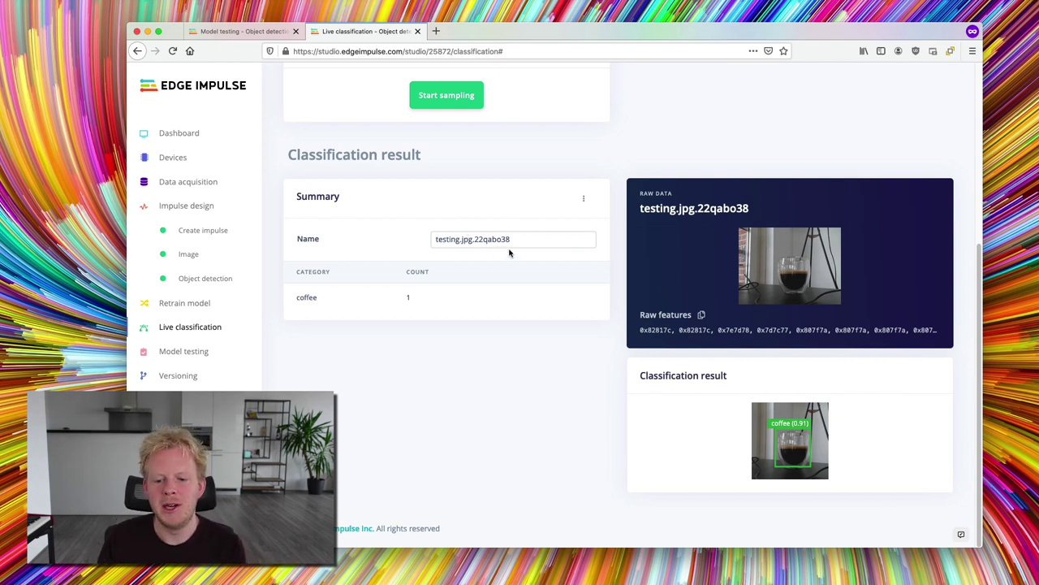
click(583, 198)
- Draw a box labelled coffee around the glass in testing.jpg.22qabo38 and save the labels
click(568, 222)
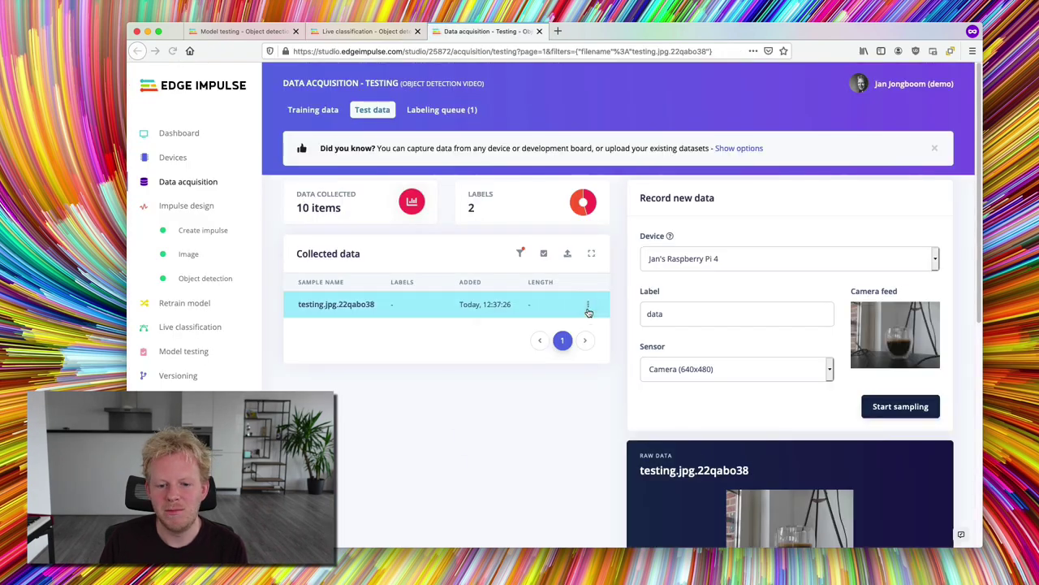
click(588, 306)
click(568, 347)
drag(500, 267, 626, 412)
text(coffee)
key(Return)
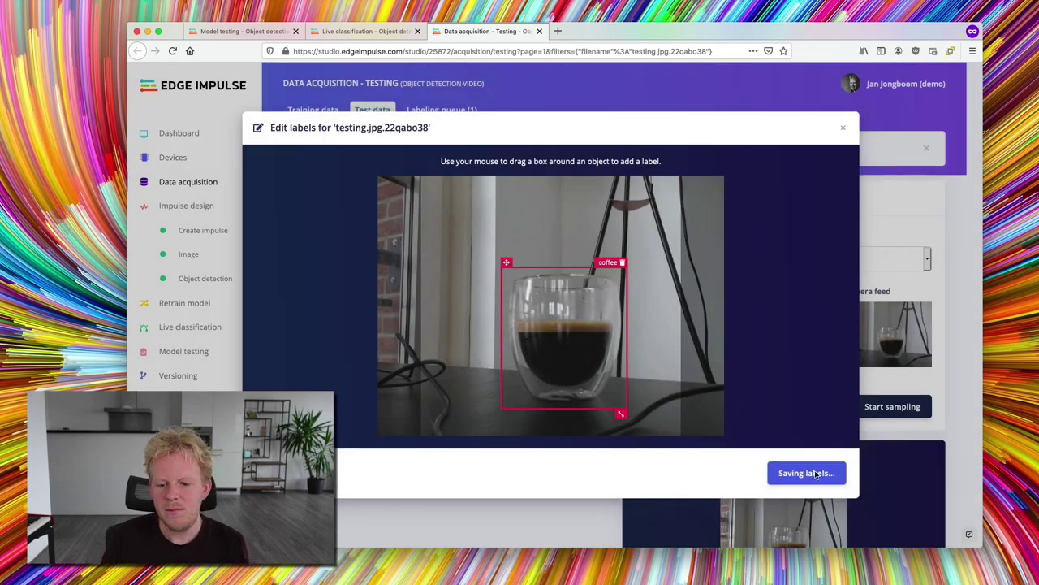
click(814, 474)
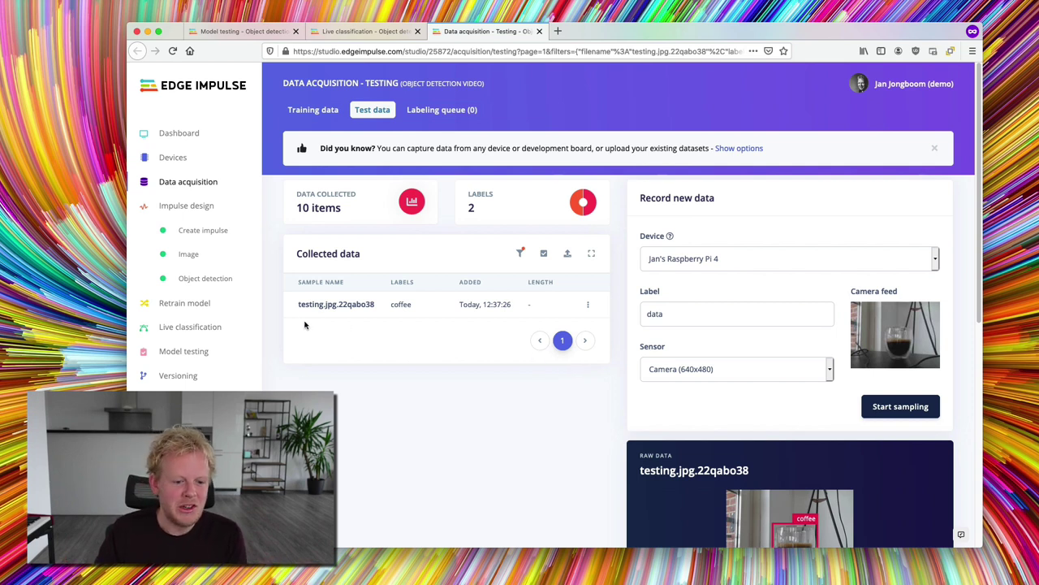
- Go to the Deployment page to see the library and firmware build options
click(238, 380)
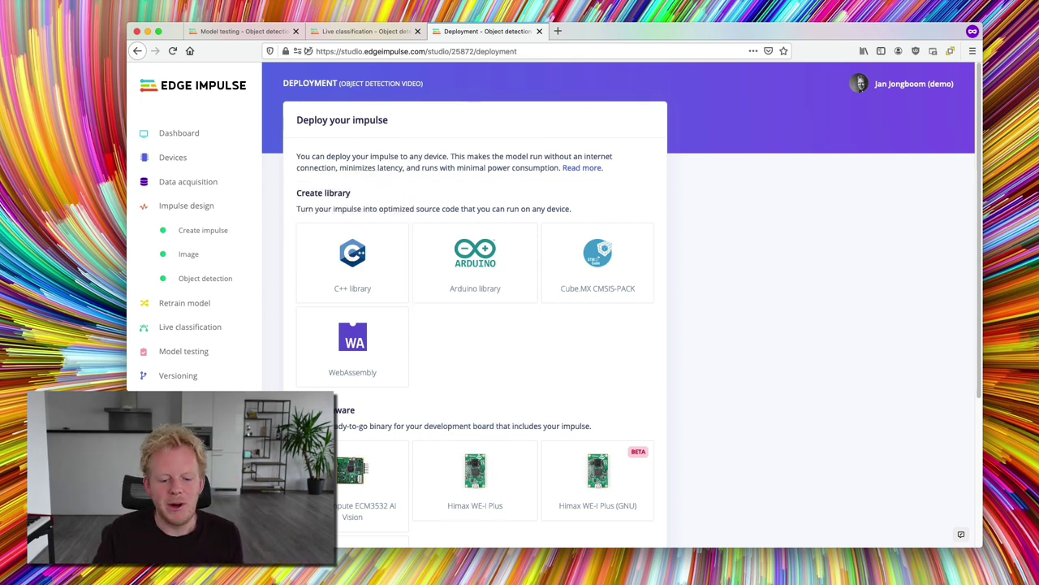
- In the Raspberry Pi terminal, clear the screen and enter edge-impulse-linux-runner
key(super+Tab)
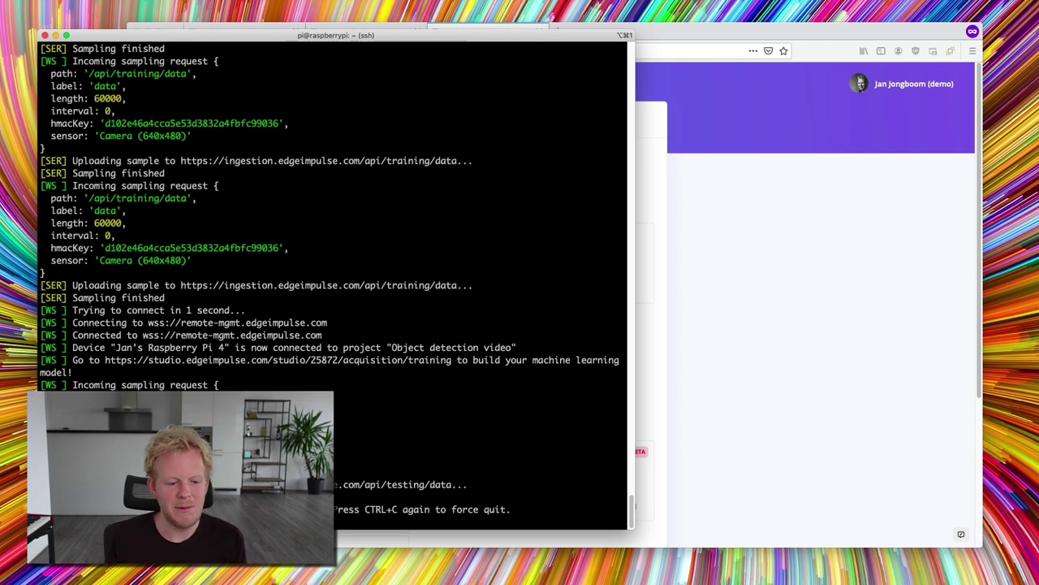
key(super+k)
text(edge-impulse-linux-runner)
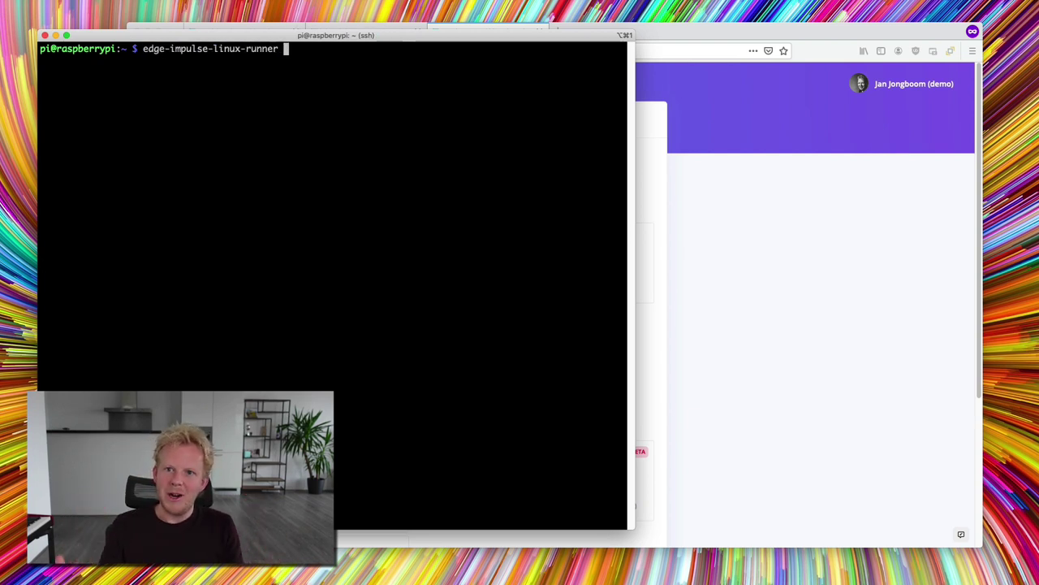